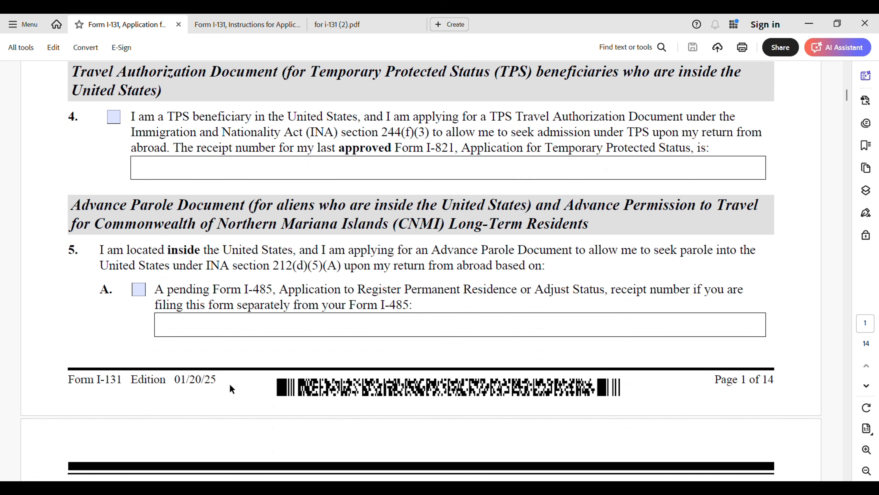
# Step: Scroll back up to the Form I-131 page 1 title header
pyautogui.scroll(10, 579, 305)
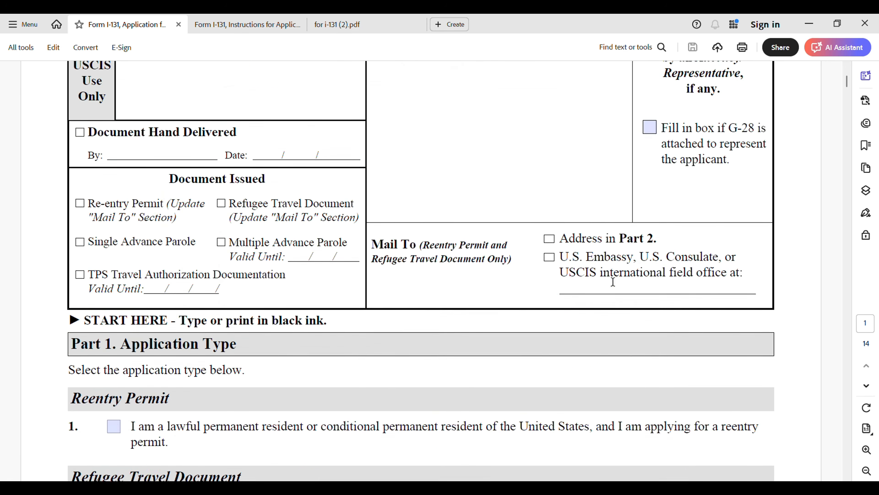
pyautogui.scroll(5, 613, 282)
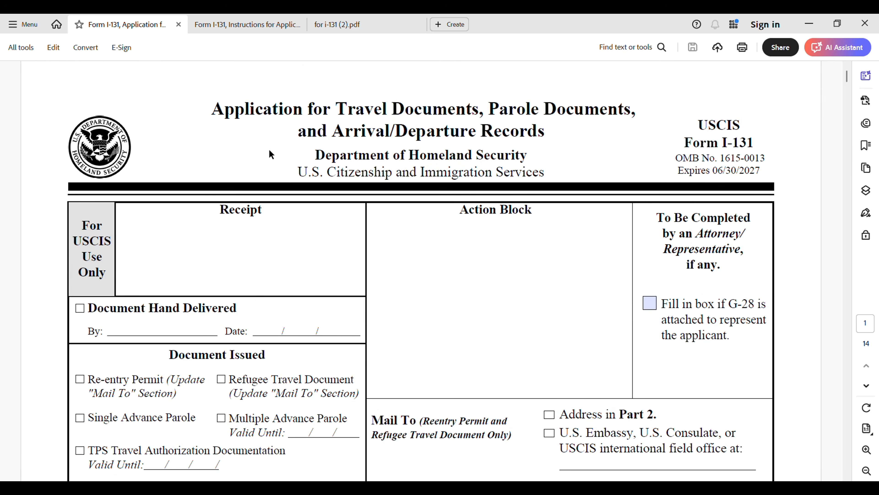
pyautogui.click(257, 24)
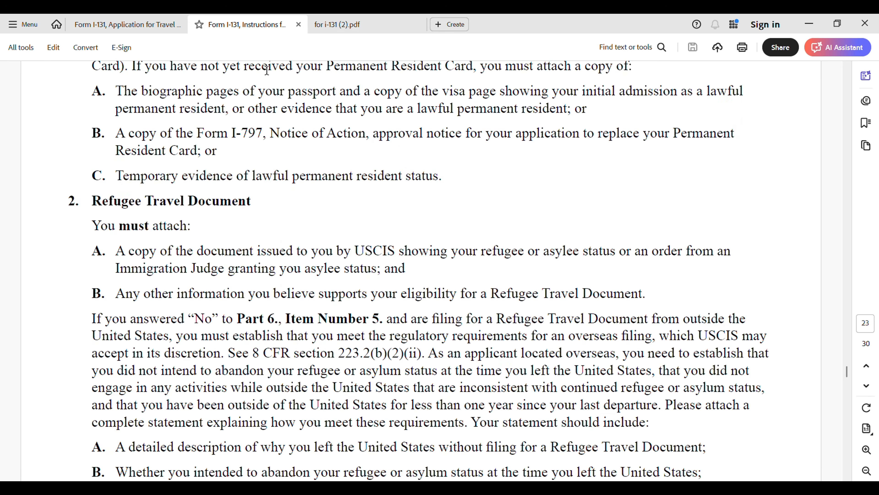
pyautogui.click(354, 30)
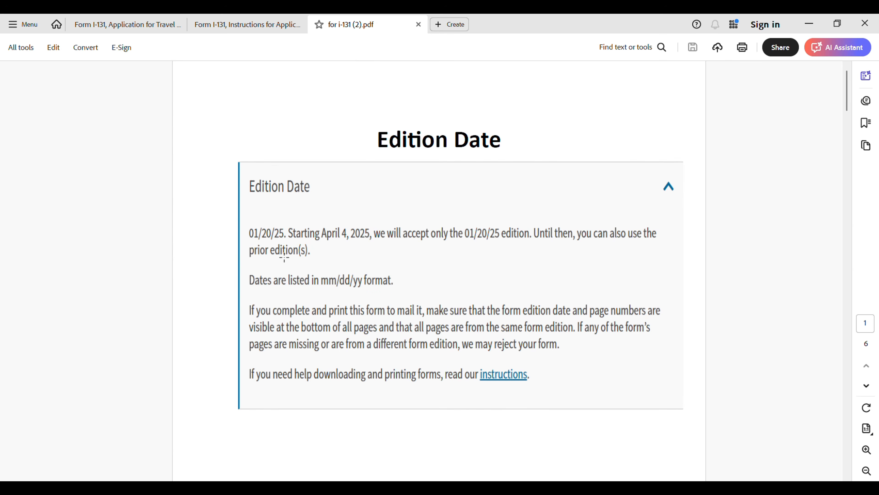
pyautogui.click(140, 28)
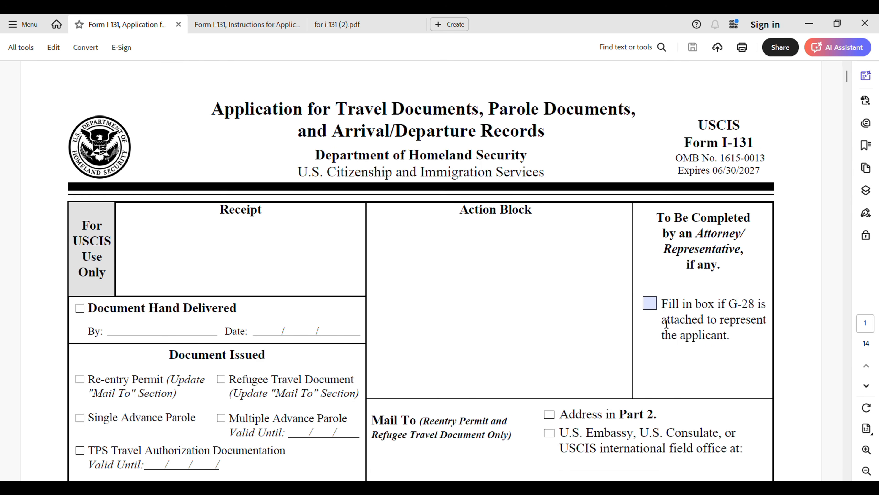
# Step: Scroll down to Part 1 Application Type, where item 2 Refugee Travel Document is checked
pyautogui.scroll(-4, 481, 294)
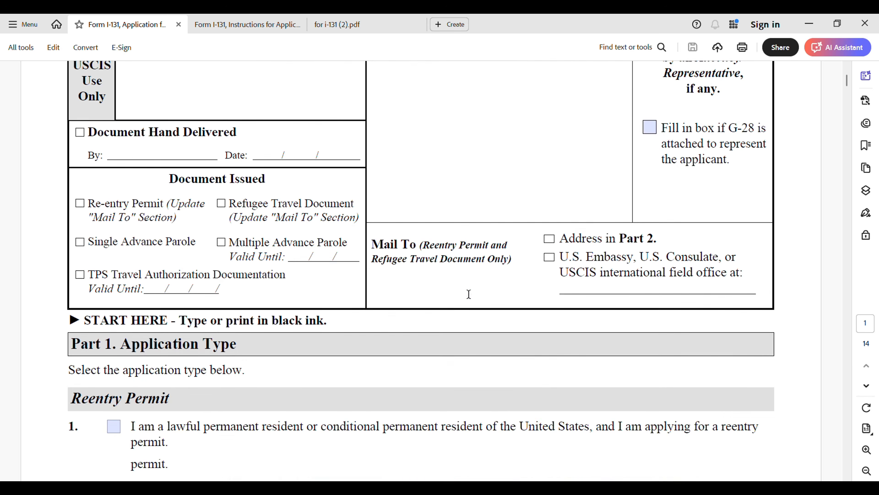
pyautogui.scroll(-2, 468, 294)
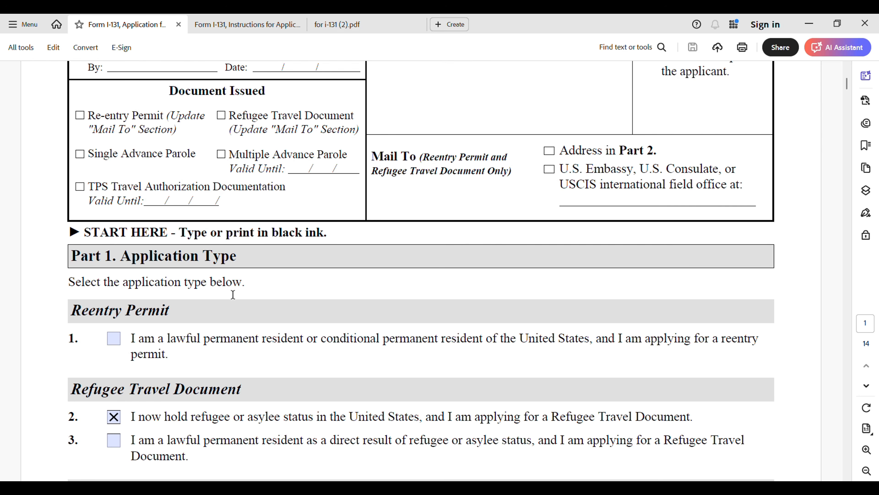
pyautogui.scroll(-1, 232, 294)
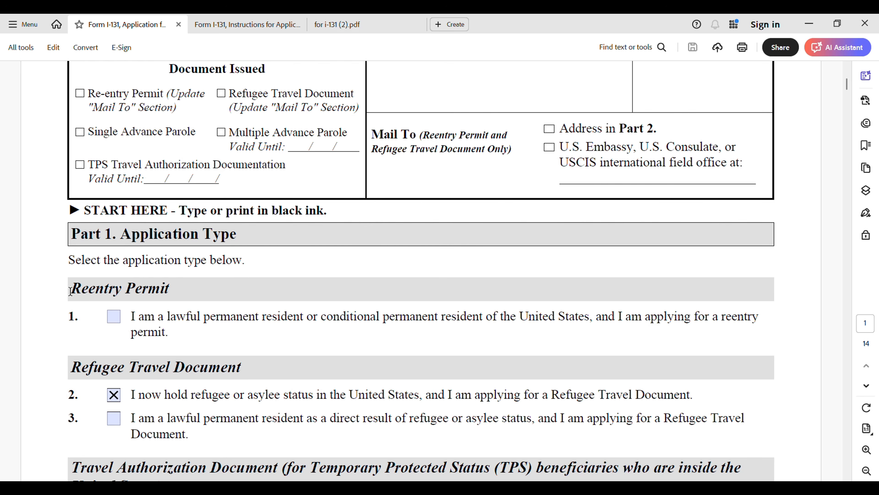
pyautogui.scroll(-3, 79, 295)
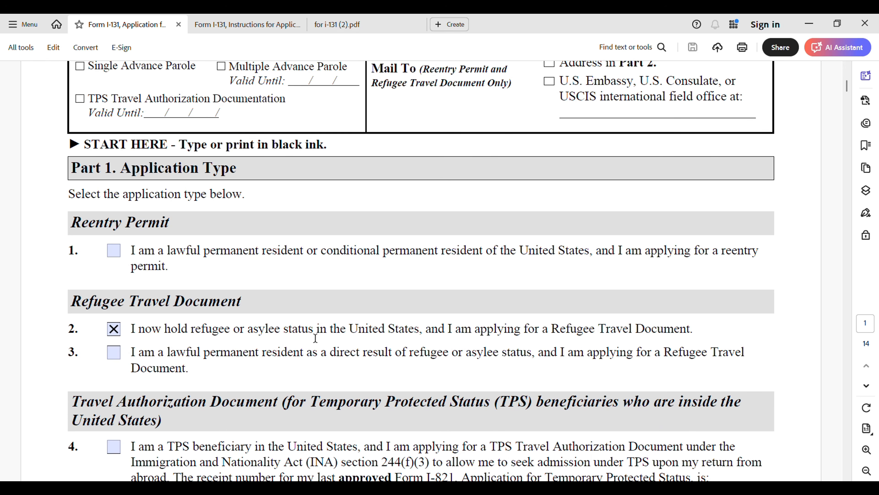
# Step: Scroll through pages 2–4 to item 13 Refugee Status (Yes) and the Part 2 Full Name fields
pyautogui.scroll(-2, 199, 328)
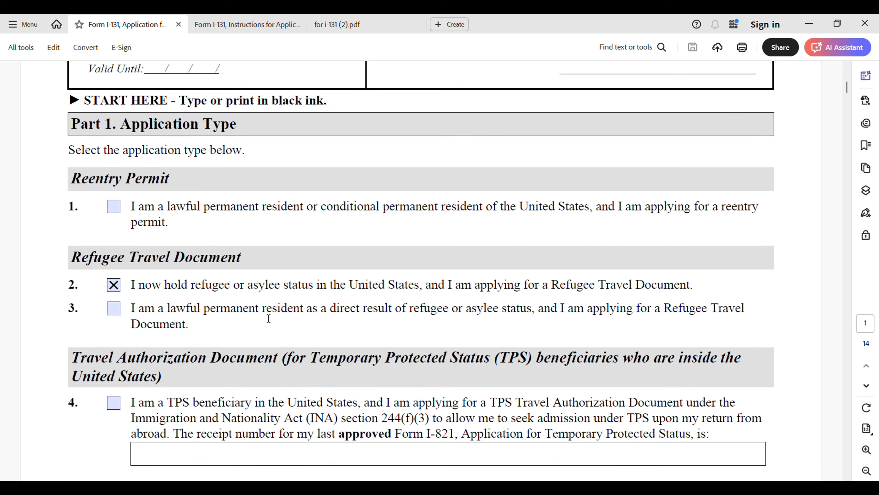
pyautogui.scroll(-3, 371, 325)
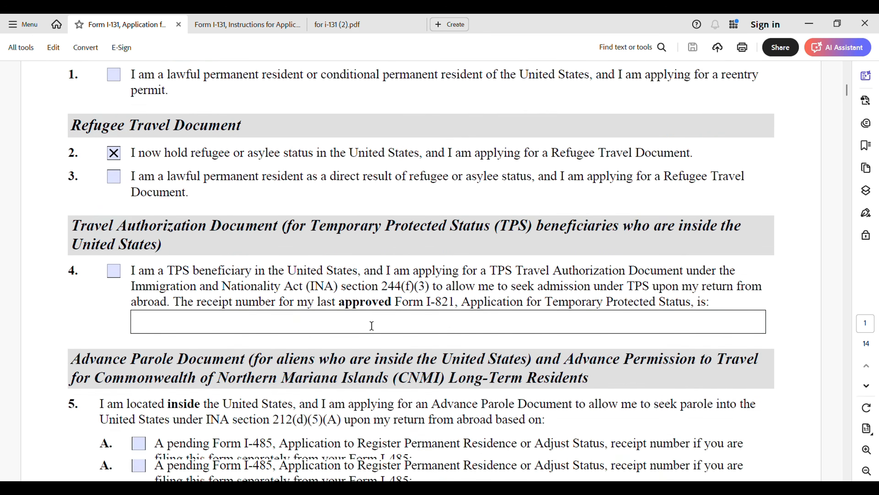
pyautogui.scroll(-12, 372, 325)
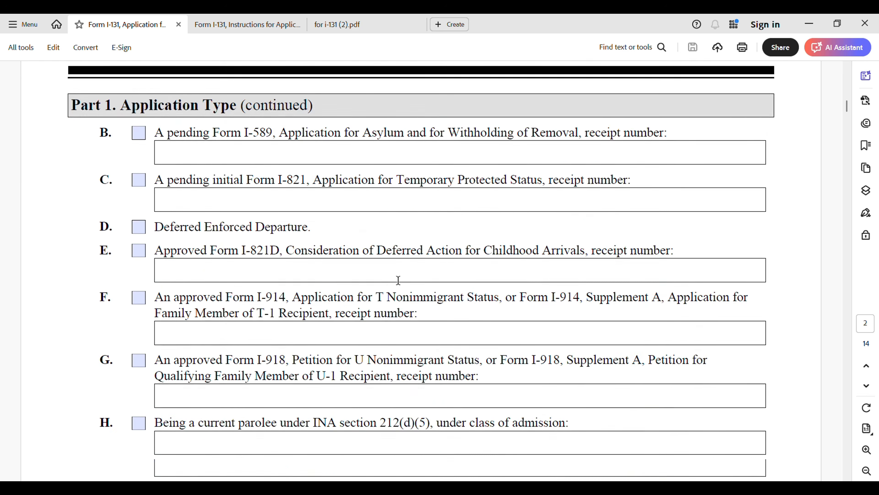
pyautogui.scroll(-15, 398, 279)
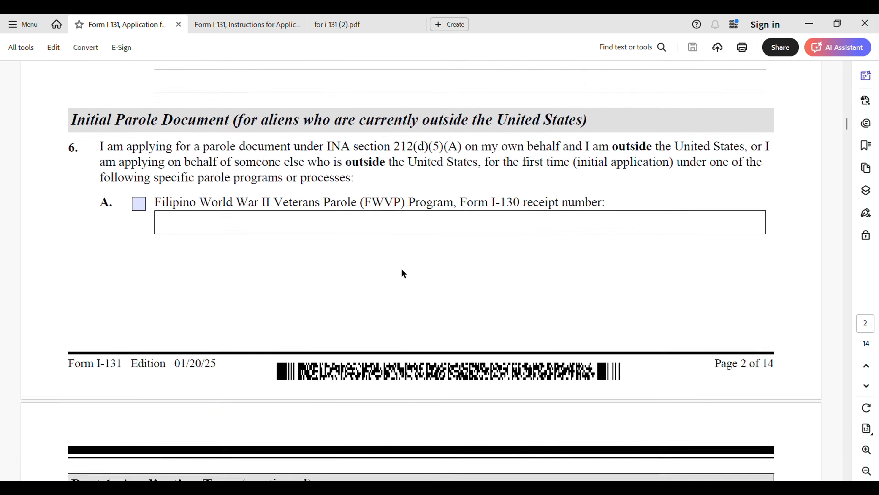
pyautogui.scroll(-15, 404, 273)
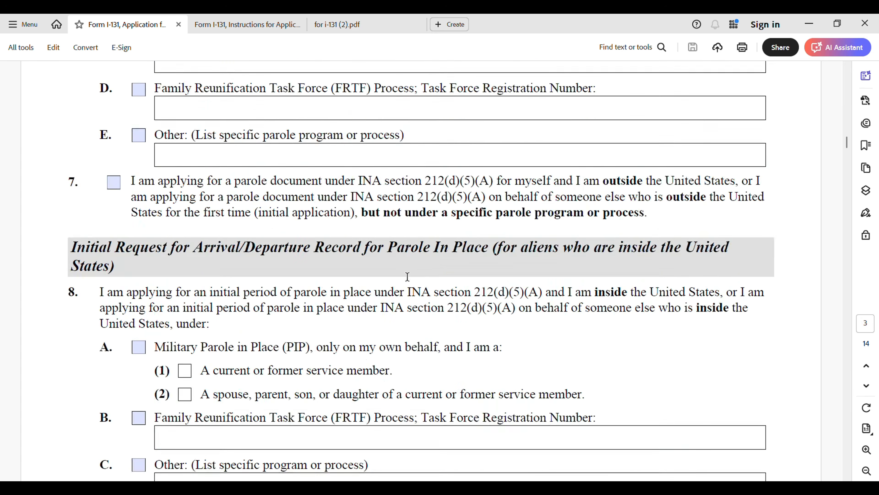
pyautogui.scroll(-12, 407, 276)
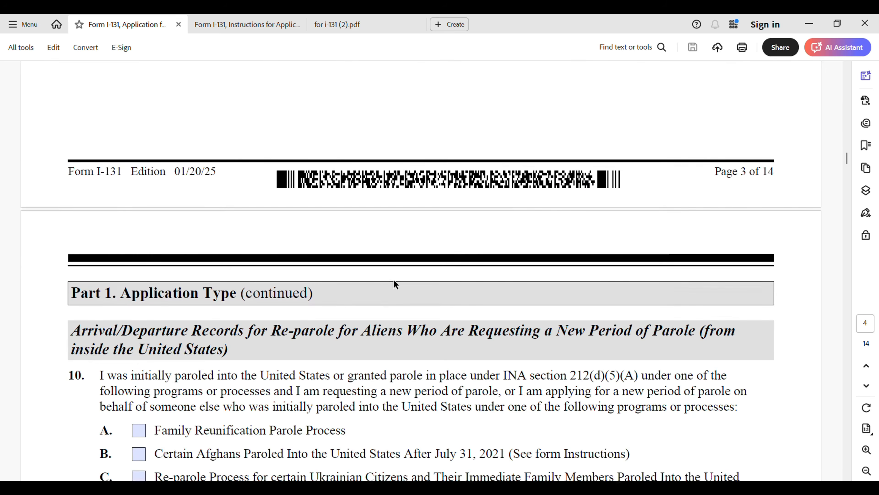
pyautogui.scroll(-12, 394, 279)
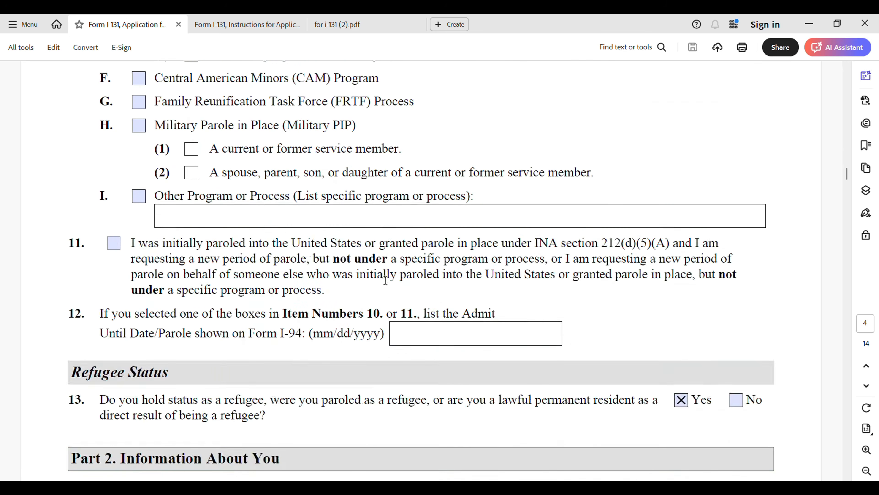
pyautogui.scroll(-3, 385, 280)
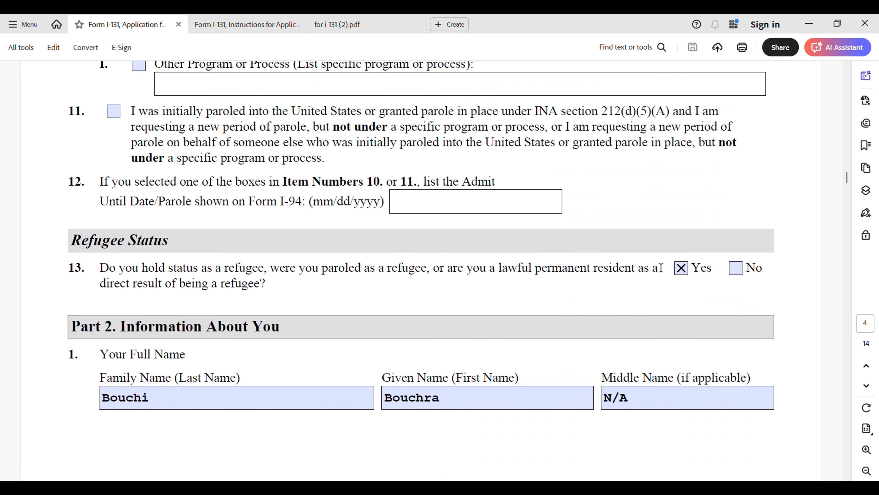
# Step: Scroll to page 5 showing Part 2 item 2 Other Names Used and item 3 Current Mailing Address
pyautogui.scroll(-2, 234, 333)
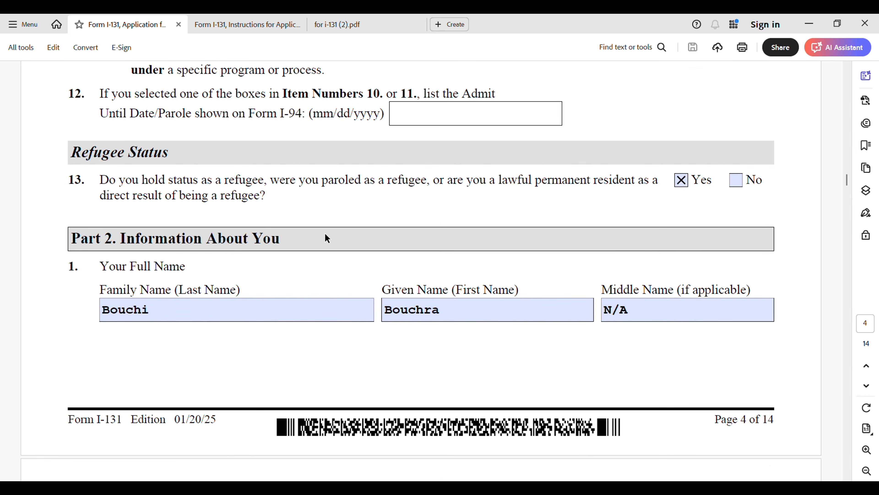
pyautogui.scroll(-2, 325, 237)
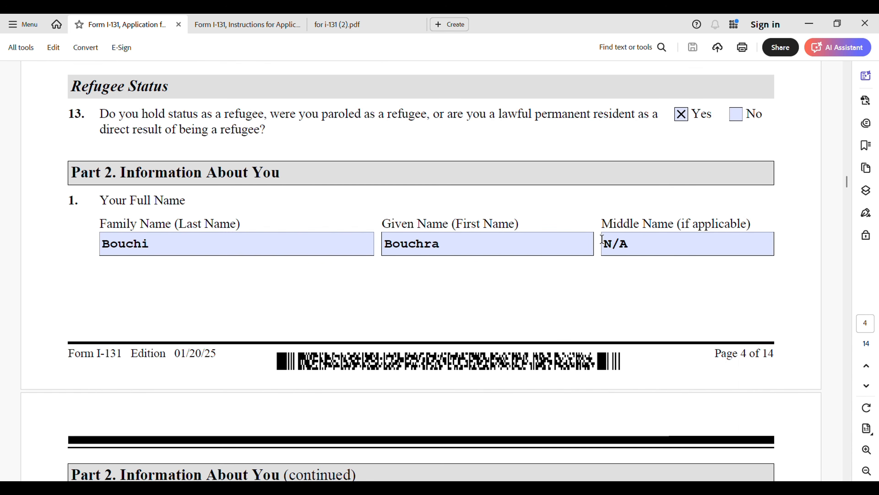
pyautogui.scroll(-5, 568, 267)
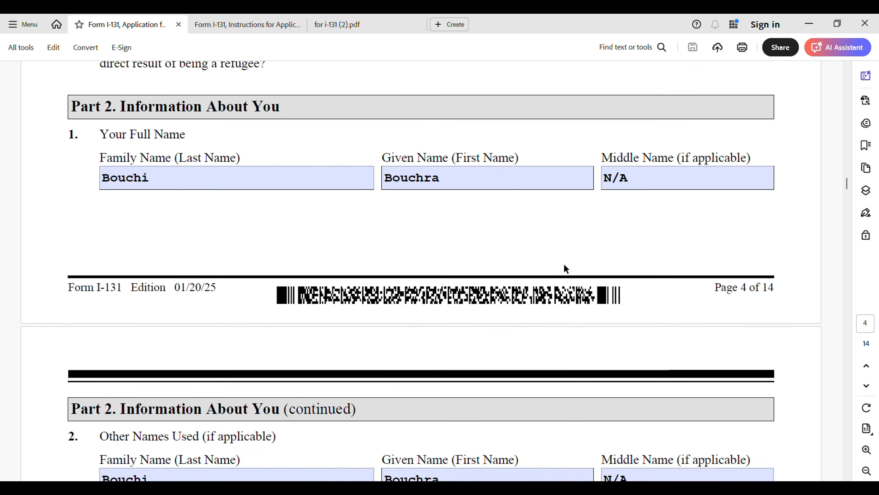
pyautogui.scroll(-3, 573, 267)
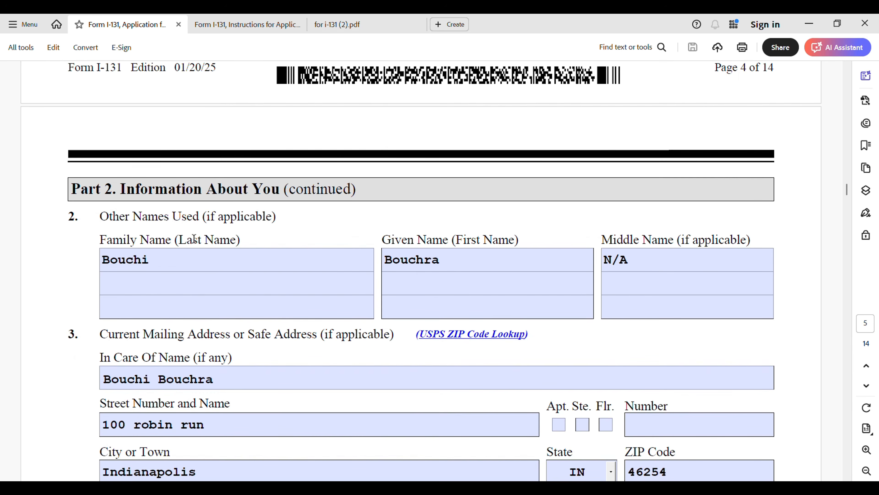
# Step: Check the other family name, given name, middle name and mailing address city entries
pyautogui.click(163, 253)
pyautogui.click(156, 253)
pyautogui.click(412, 266)
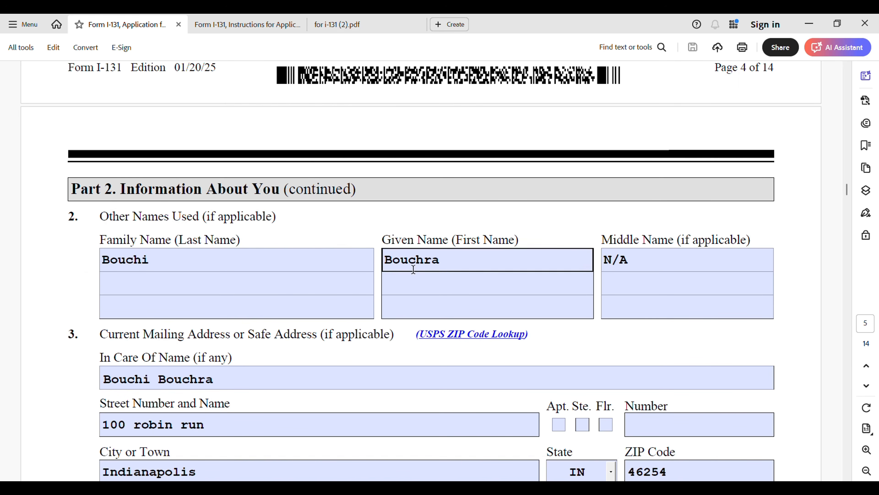
pyautogui.click(612, 285)
pyautogui.scroll(-5, 412, 284)
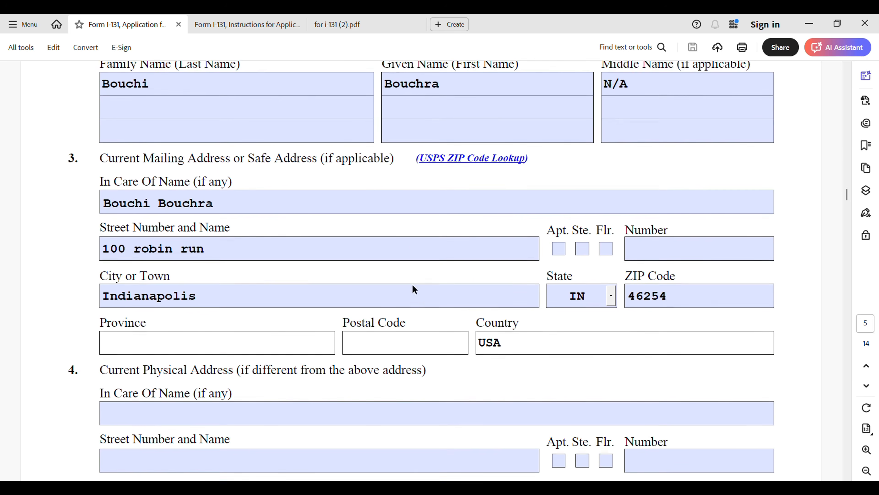
pyautogui.click(421, 283)
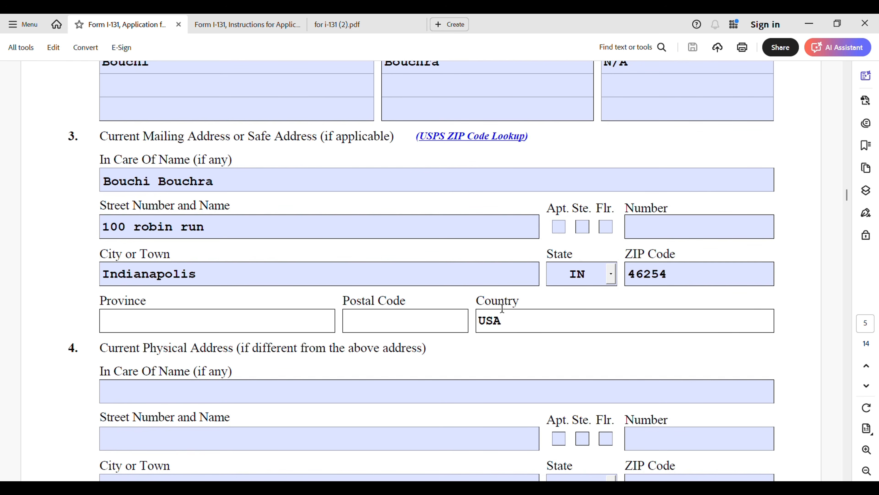
# Step: Scroll down to Part 2's Other Information section
pyautogui.scroll(-2, 208, 322)
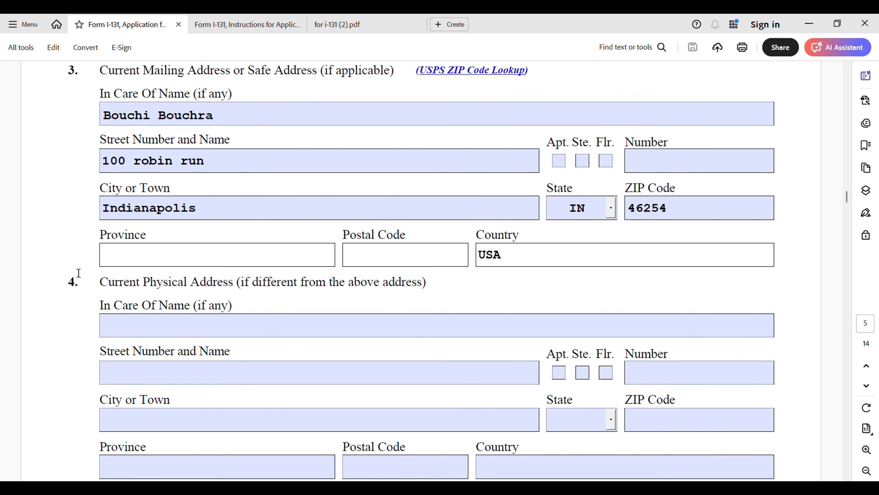
pyautogui.scroll(-5, 330, 300)
pyautogui.scroll(-3, 335, 319)
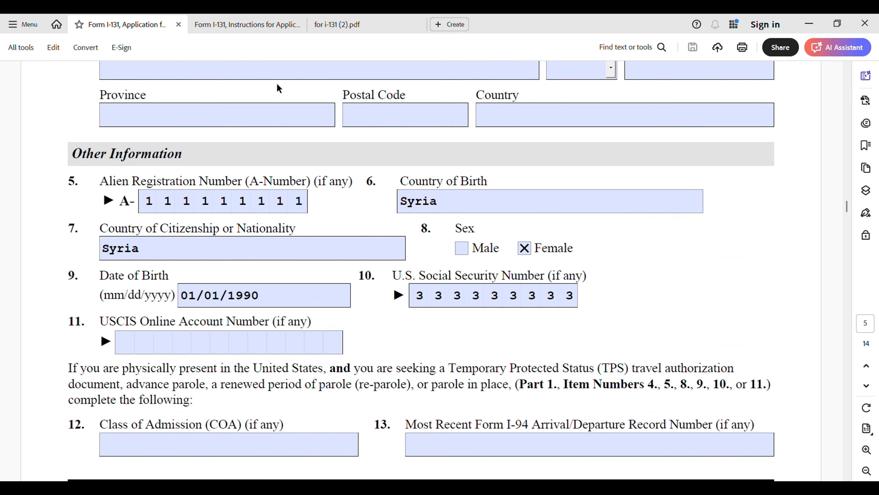
# Step: Look through the sample green card in 'for i-131 (2).pdf' for the A-Number, then return to the application
pyautogui.click(377, 30)
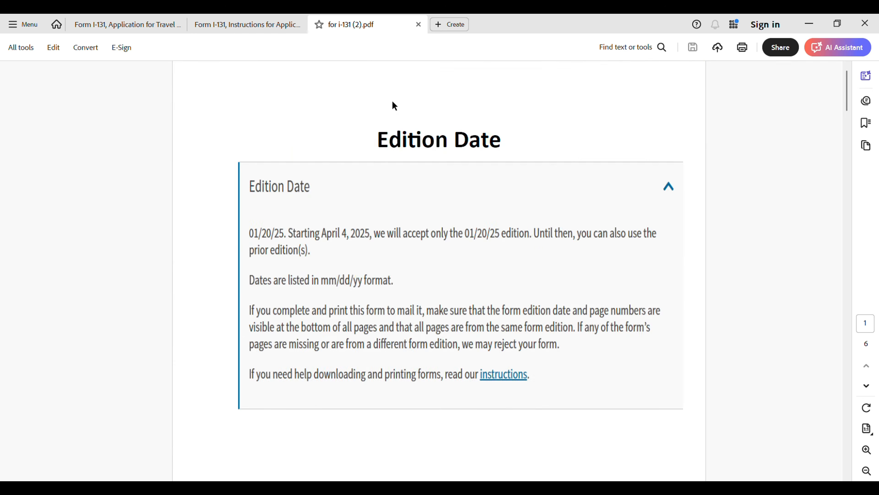
pyautogui.scroll(-10, 392, 102)
pyautogui.scroll(-8, 436, 191)
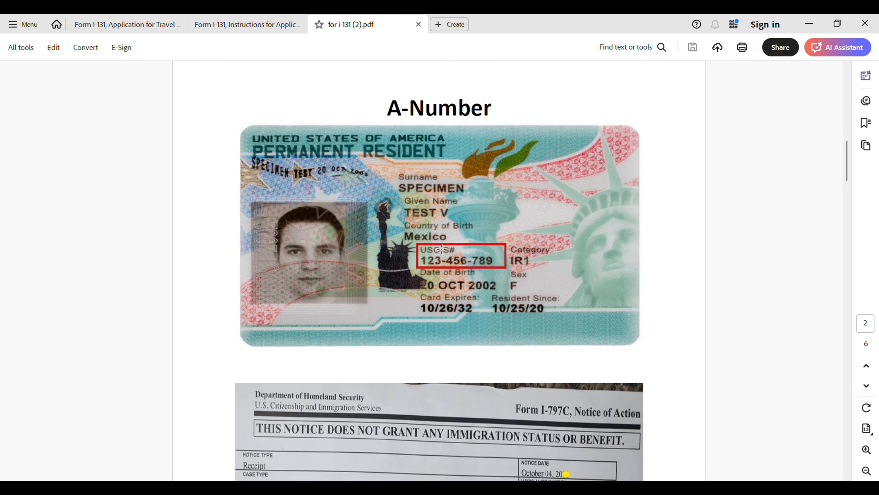
pyautogui.scroll(-1, 597, 310)
pyautogui.scroll(-2, 597, 310)
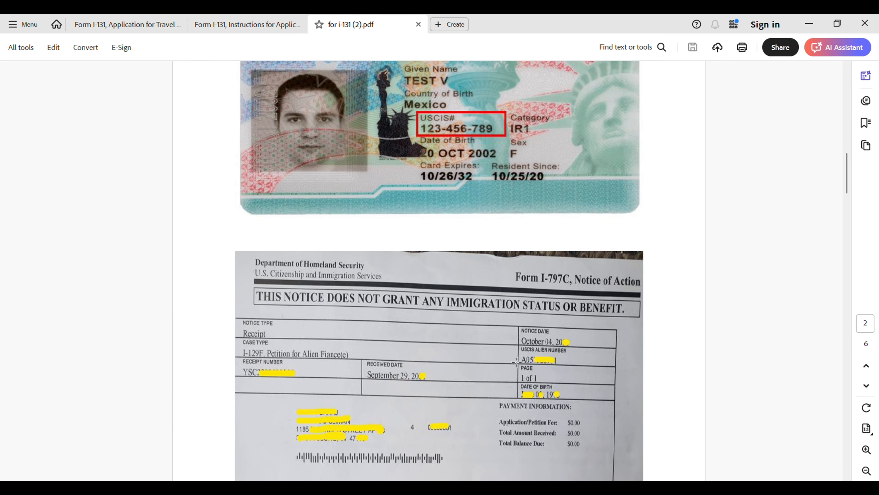
pyautogui.click(127, 25)
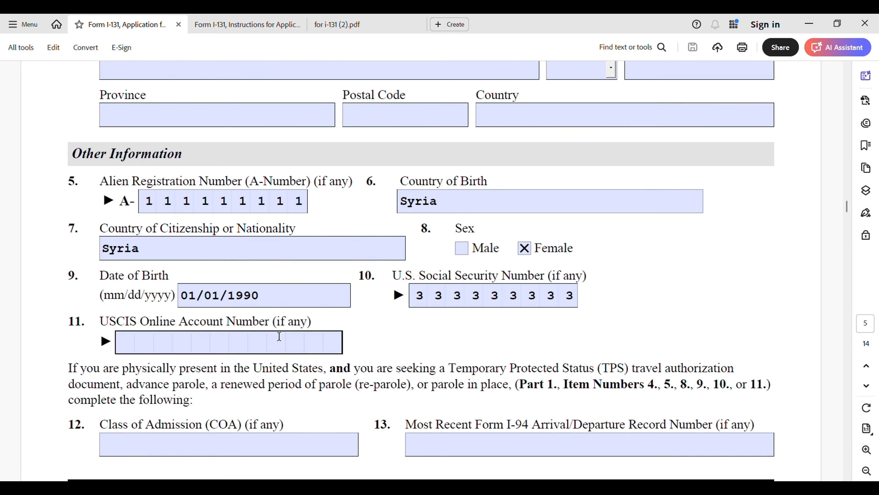
# Step: Reopen the reference PDF and scroll to the USCIS Online Account page's sample I-797C notice
pyautogui.click(360, 25)
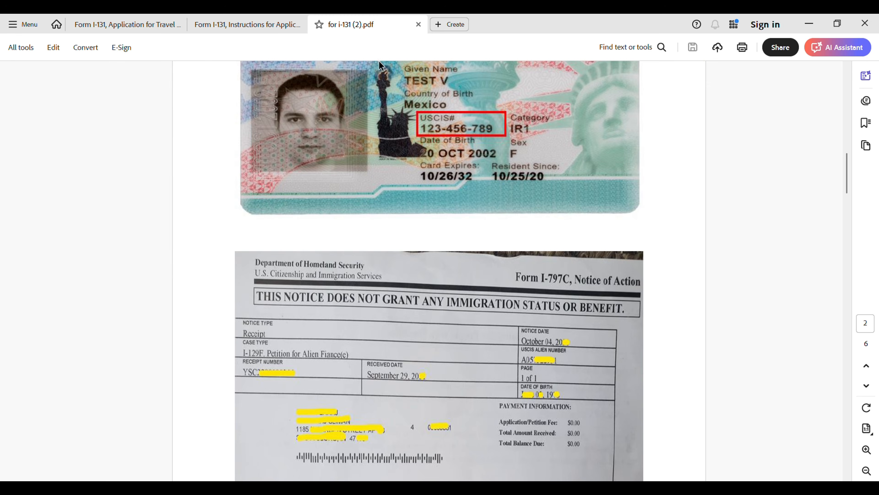
pyautogui.scroll(-10, 247, 326)
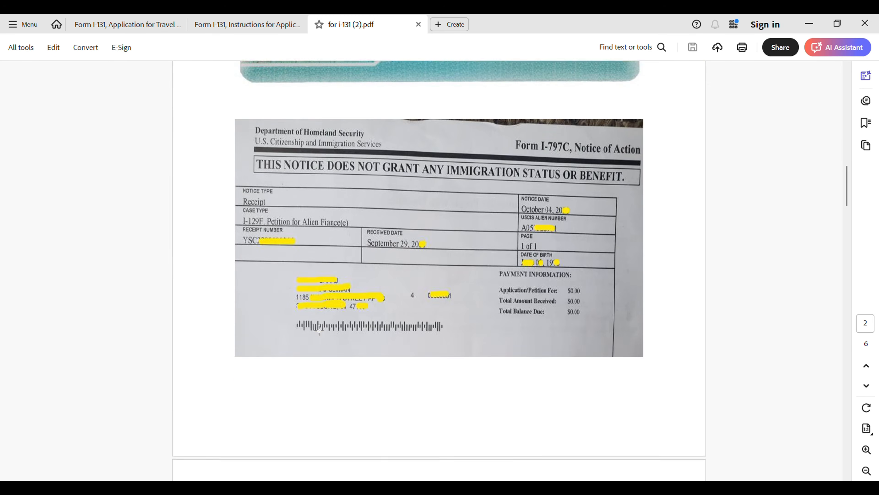
pyautogui.scroll(-3, 339, 317)
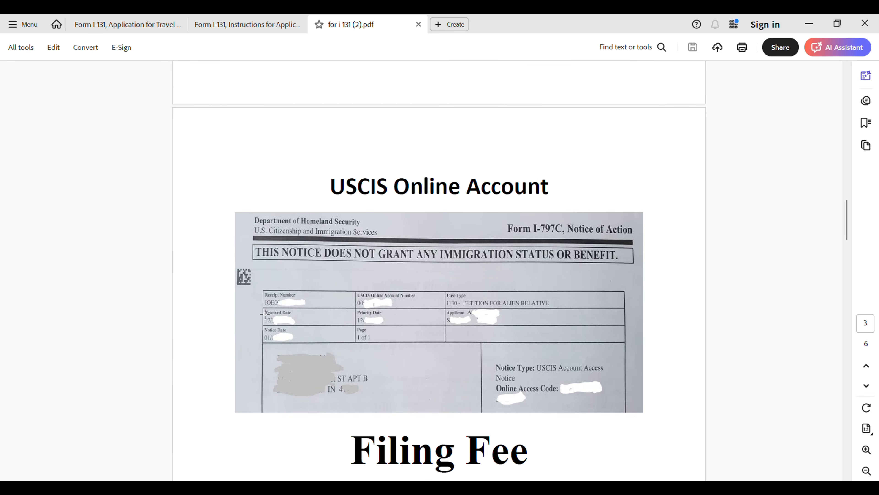
# Step: Return to the Form I-131 application and scroll past Other Information to page 6, items 14–17
pyautogui.click(89, 32)
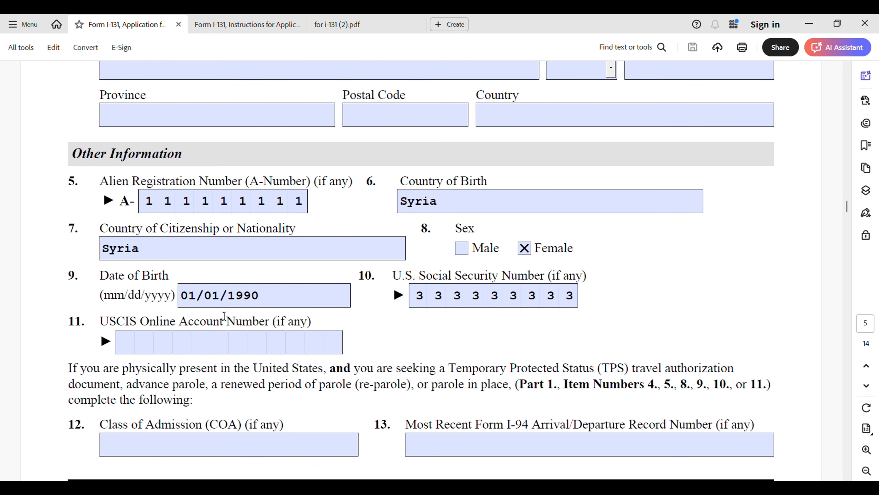
pyautogui.scroll(-4, 171, 342)
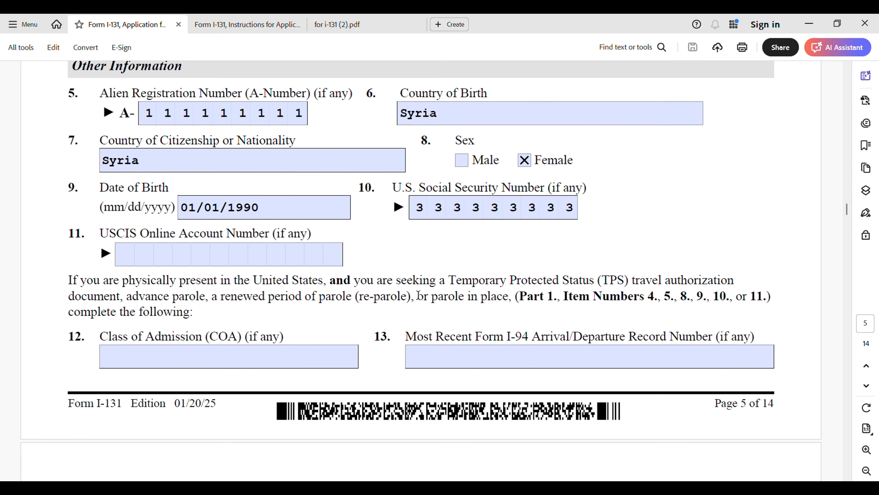
pyautogui.scroll(-4, 422, 316)
pyautogui.scroll(-2, 412, 318)
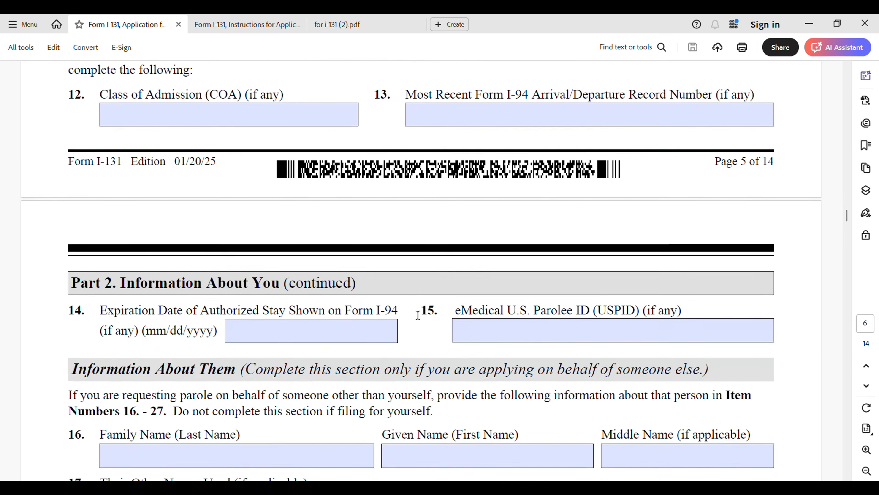
pyautogui.scroll(-3, 418, 311)
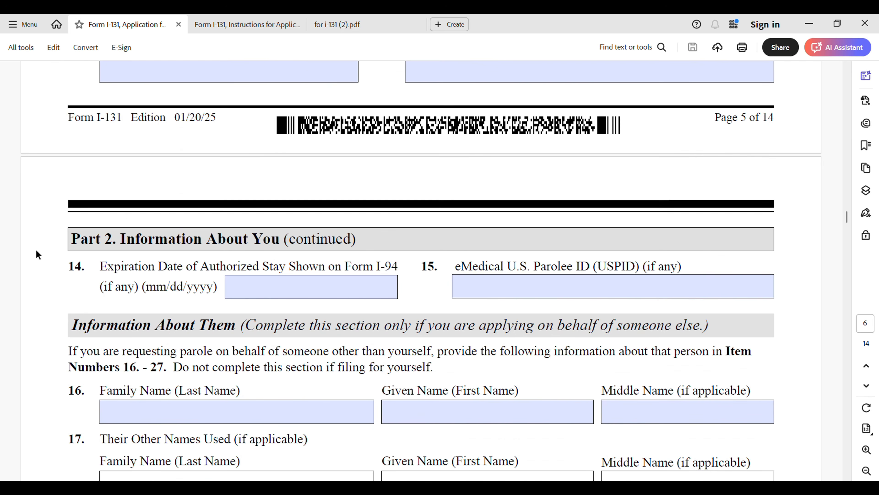
# Step: Scroll past the empty Information About Them items 16–25 toward Part 3 on page 7
pyautogui.scroll(-3, 65, 267)
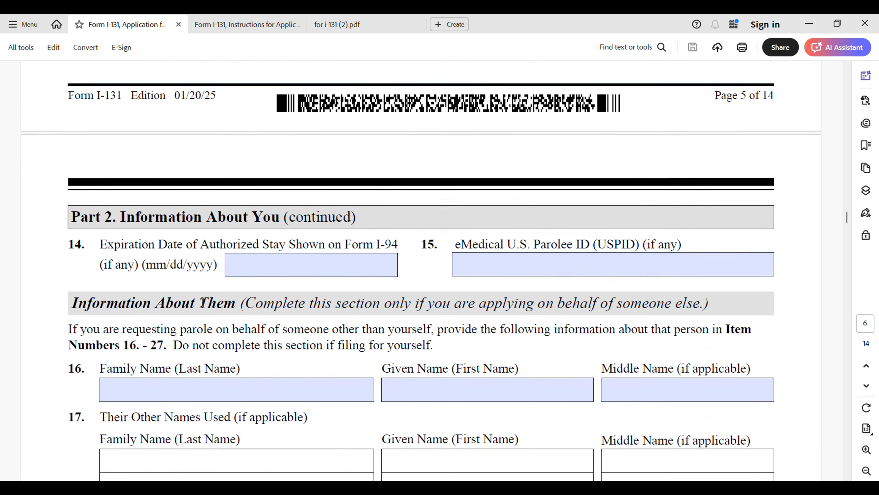
pyautogui.scroll(-3, 166, 307)
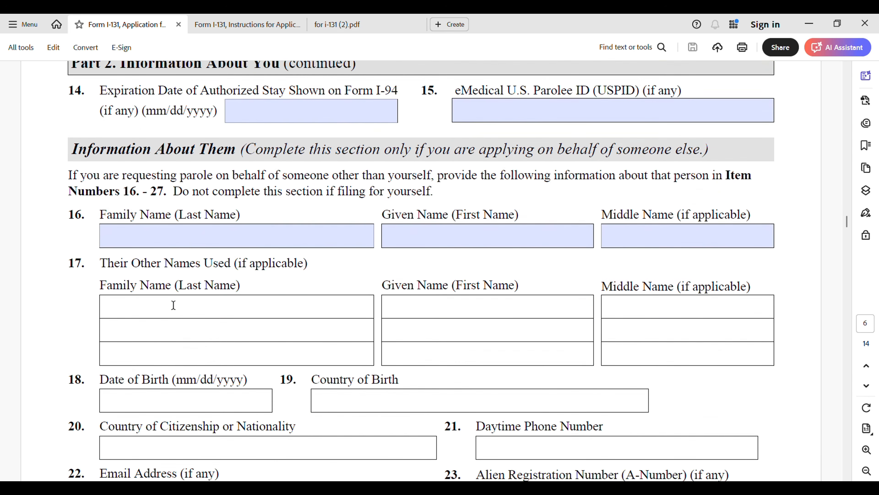
pyautogui.scroll(-6, 174, 305)
pyautogui.scroll(4, 172, 275)
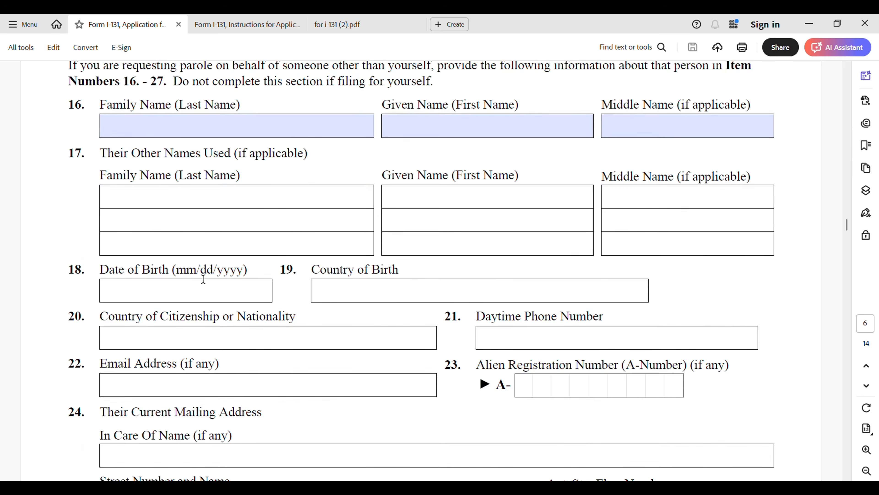
pyautogui.scroll(2, 149, 204)
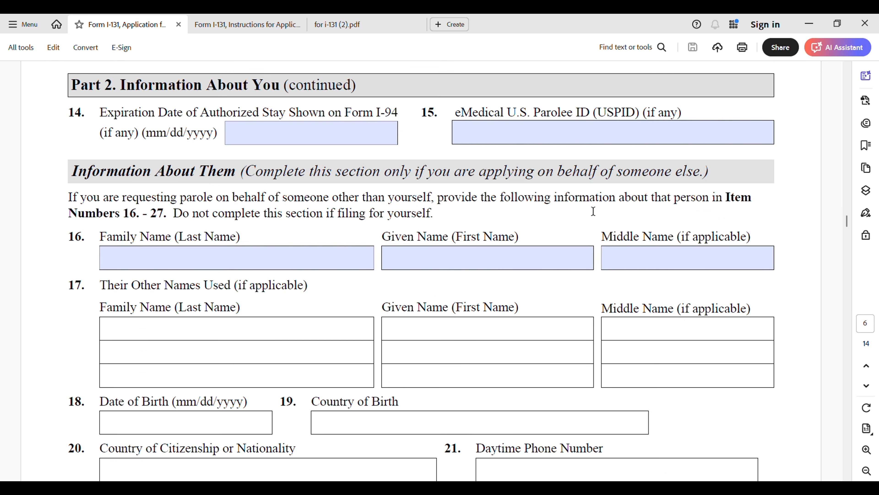
pyautogui.scroll(-8, 325, 239)
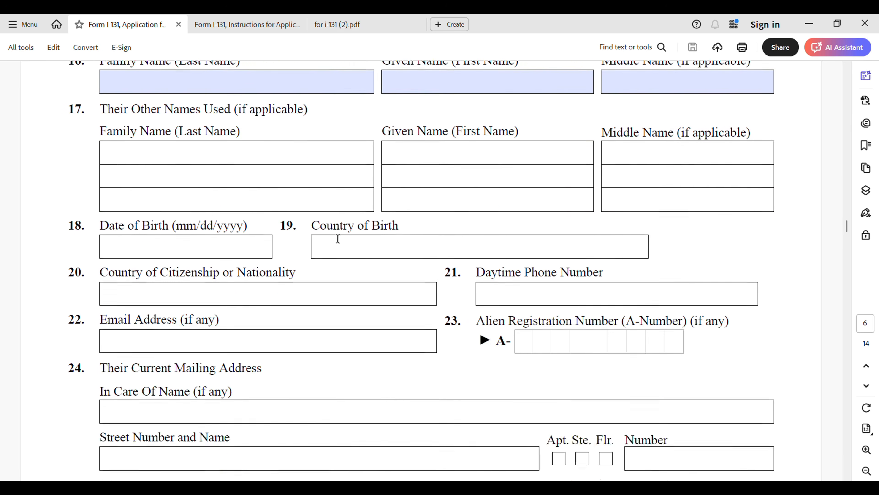
pyautogui.scroll(-1, 339, 239)
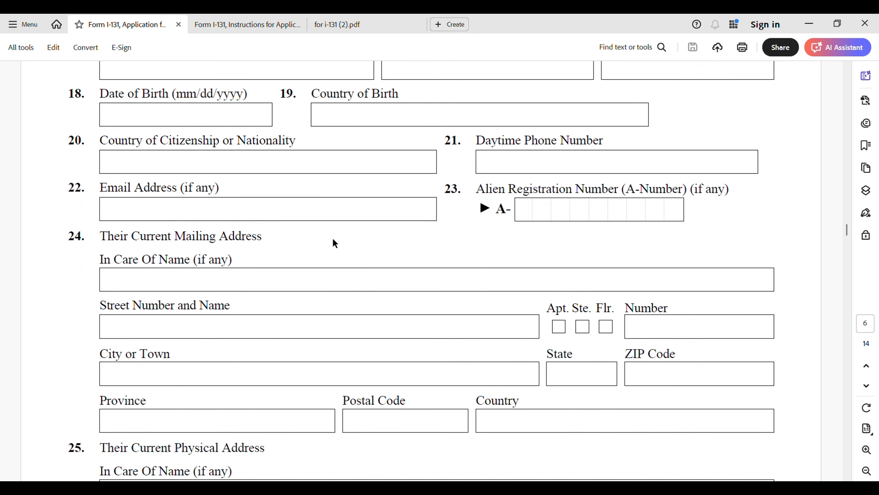
pyautogui.scroll(-6, 347, 237)
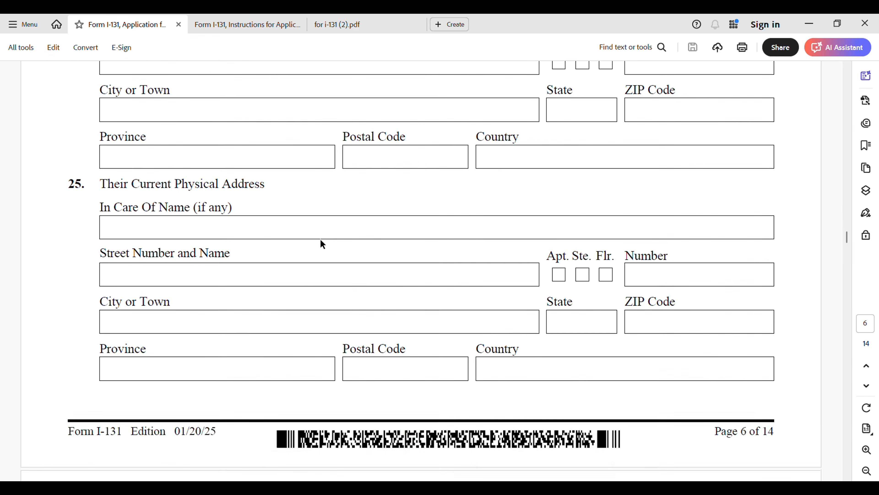
pyautogui.scroll(-7, 322, 243)
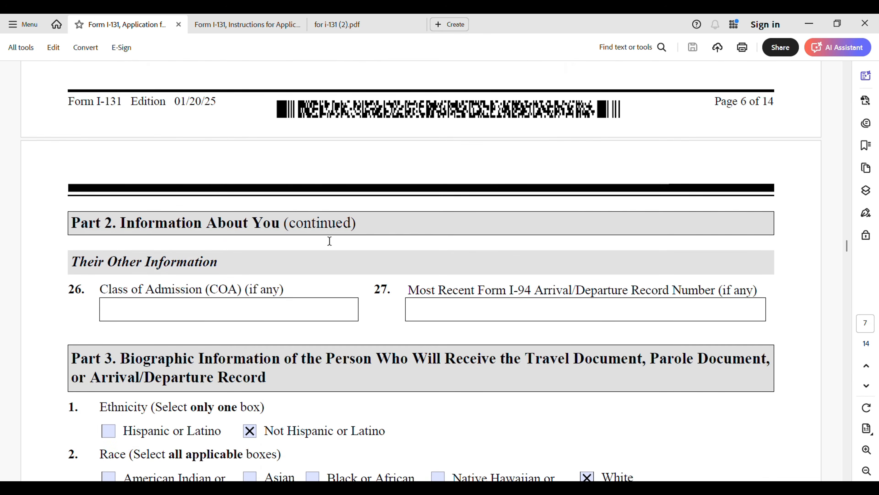
# Step: Scroll through Part 3 to verify Not Hispanic, White, 5 ft 2 in, 160 lb, black eyes and hair
pyautogui.scroll(-3, 331, 244)
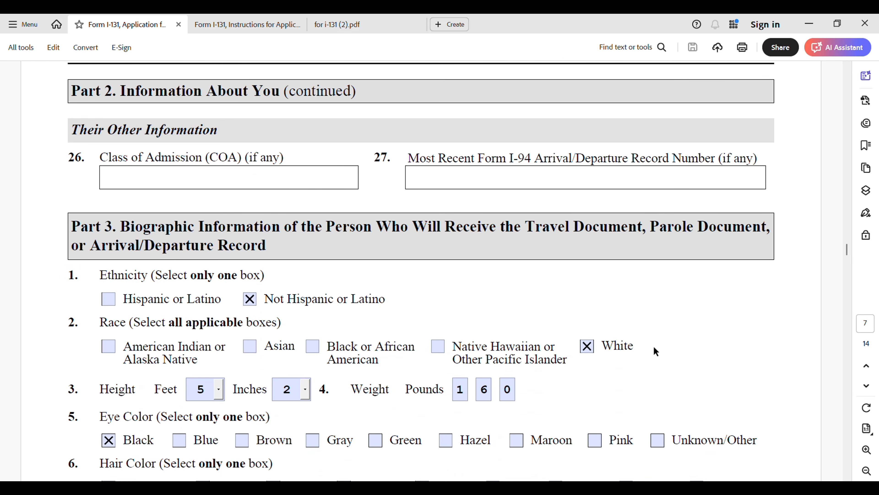
pyautogui.scroll(-1, 612, 375)
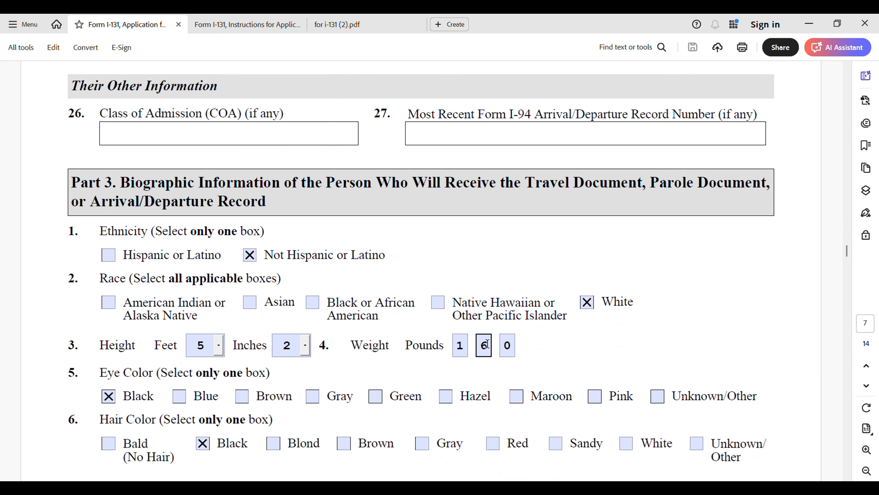
pyautogui.scroll(-1, 408, 356)
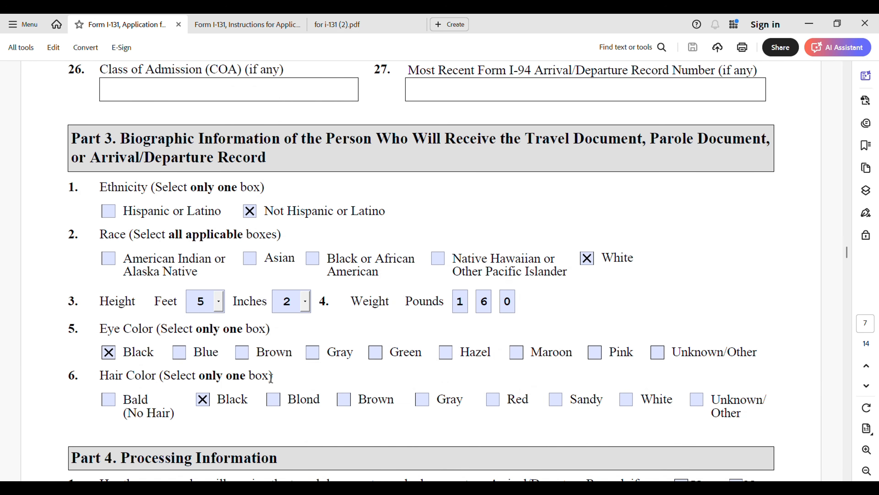
pyautogui.scroll(-1, 158, 410)
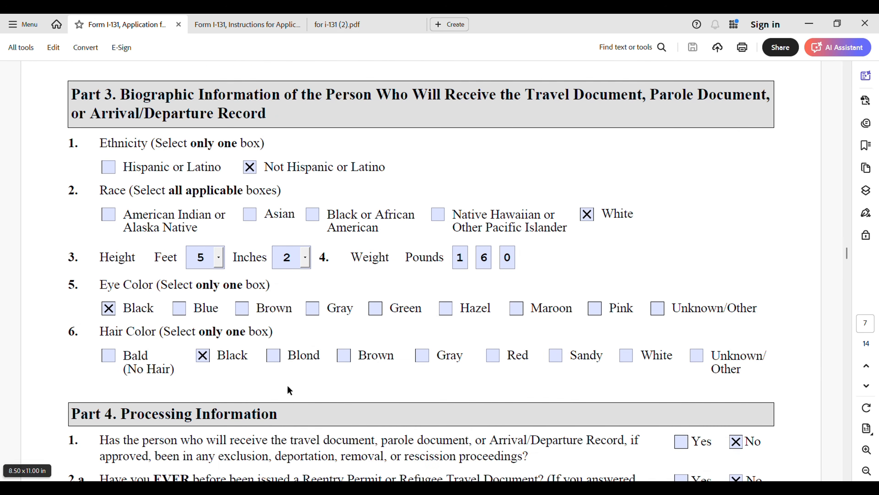
pyautogui.scroll(-3, 214, 366)
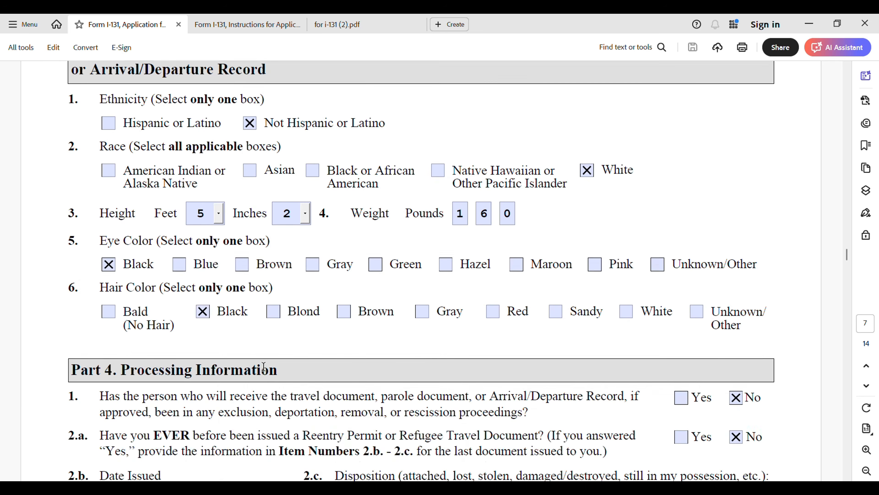
# Step: Scroll through Part 4 items 1, 2.a, 3.a and 4 answered No, on to page 8 item 5
pyautogui.scroll(-3, 254, 370)
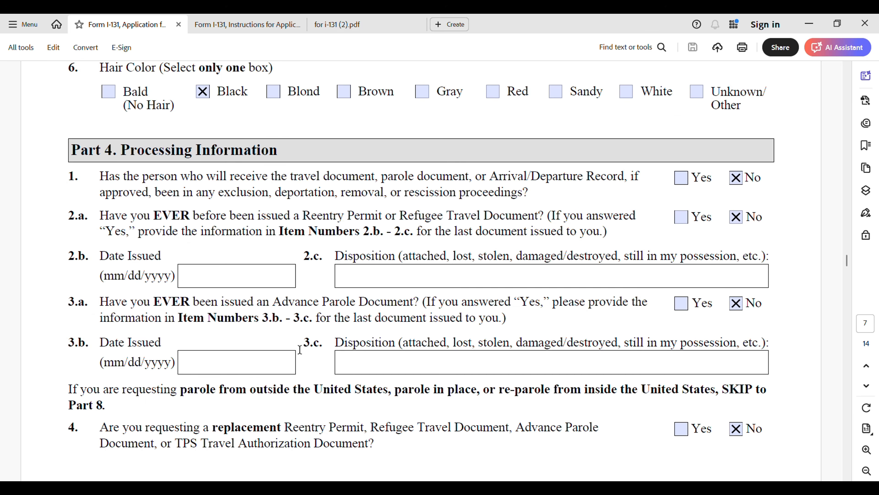
pyautogui.scroll(-3, 291, 352)
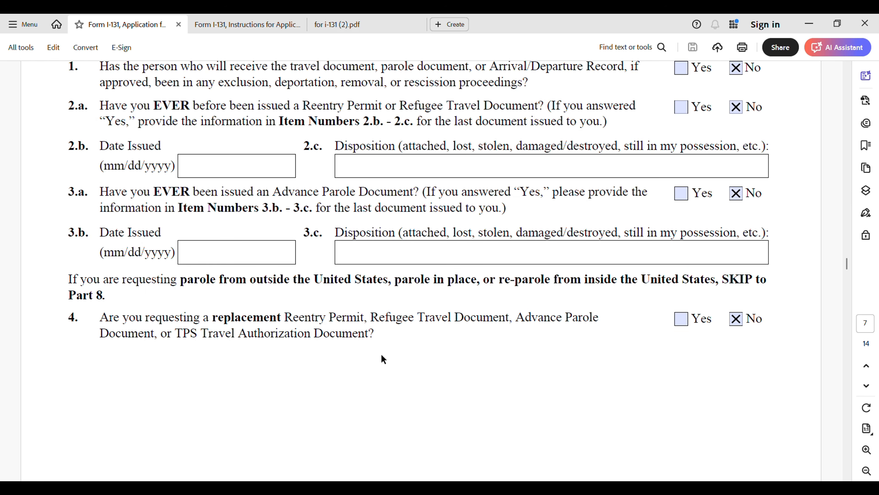
pyautogui.scroll(-10, 440, 364)
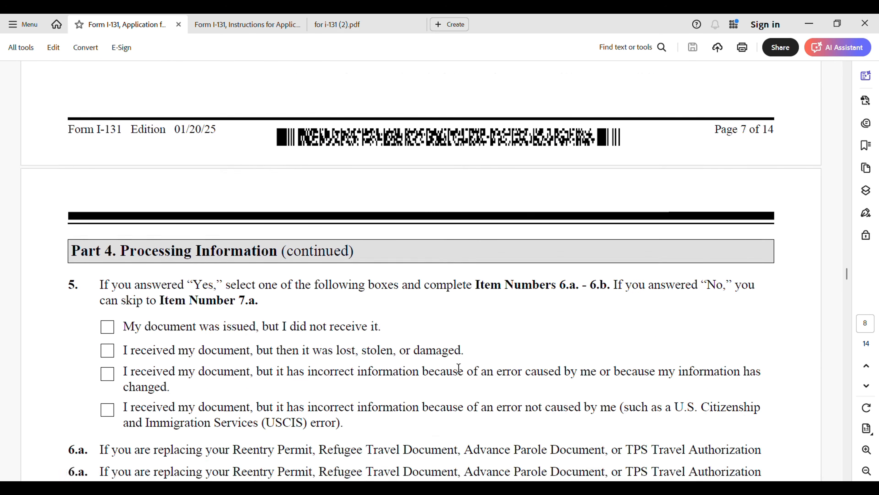
# Step: Review items 5–6.b and confirm item 7.a sends the document to the Part 2, Item 3 U.S. address
pyautogui.scroll(-2, 459, 368)
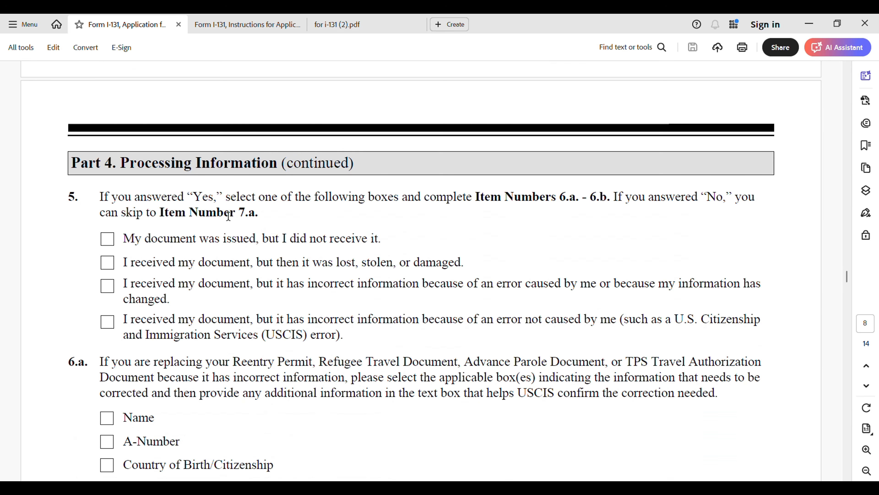
pyautogui.scroll(1, 288, 242)
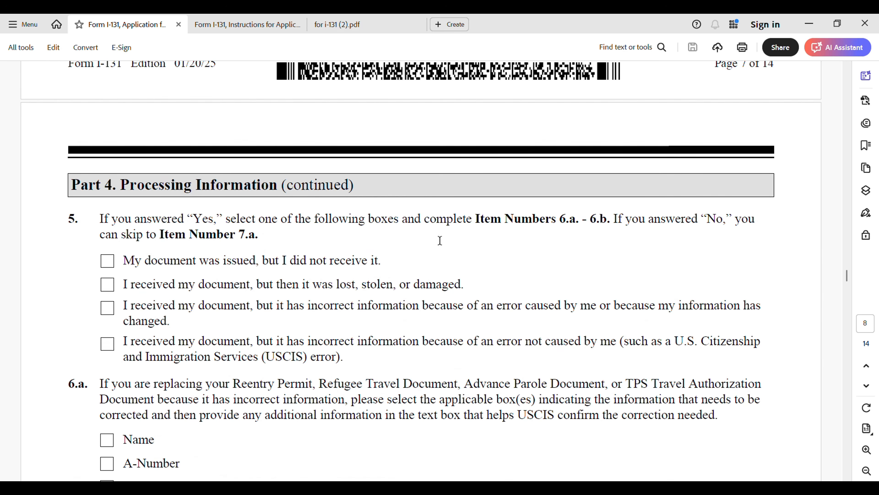
pyautogui.scroll(-8, 440, 243)
pyautogui.scroll(-12, 275, 254)
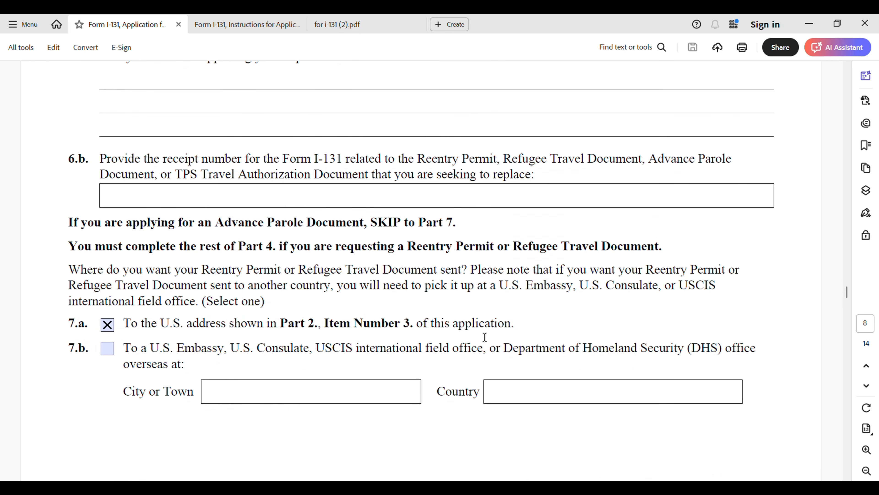
# Step: Check item 8.a uses the Part 2 address, skip blank 9.a, and reach Part 6 listing Syria
pyautogui.scroll(-9, 485, 337)
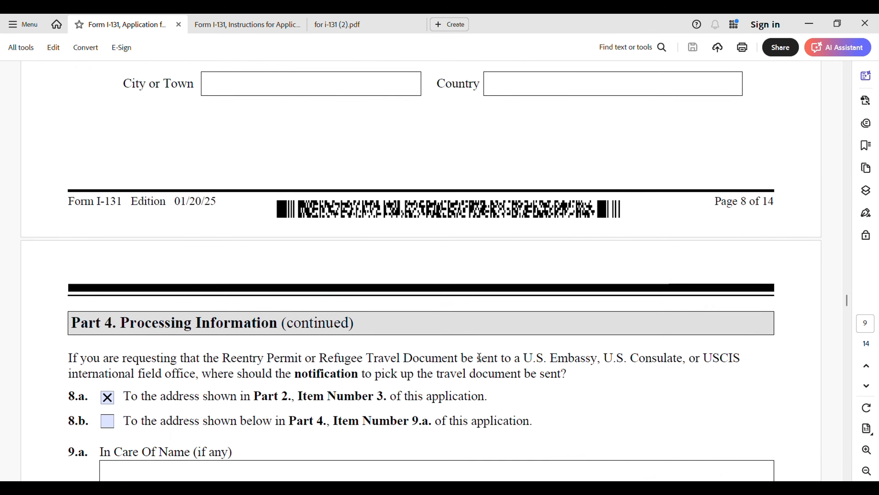
pyautogui.scroll(-1, 479, 357)
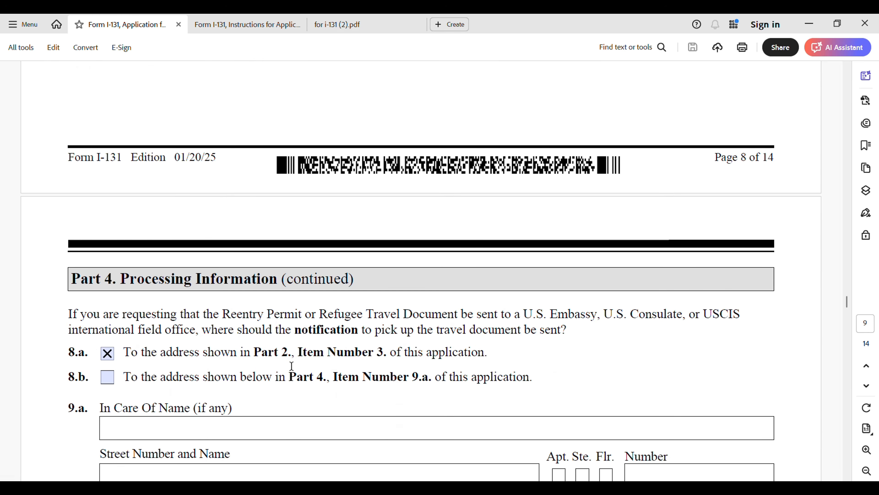
pyautogui.scroll(-4, 483, 364)
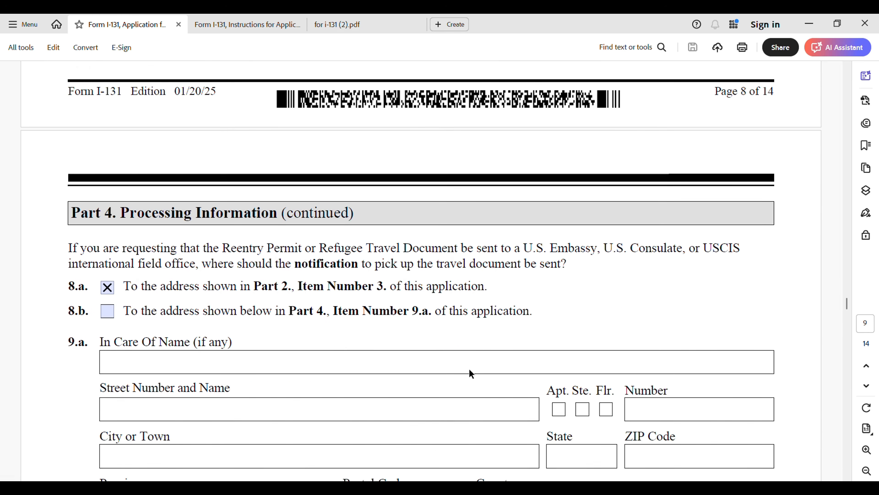
pyautogui.scroll(-7, 473, 366)
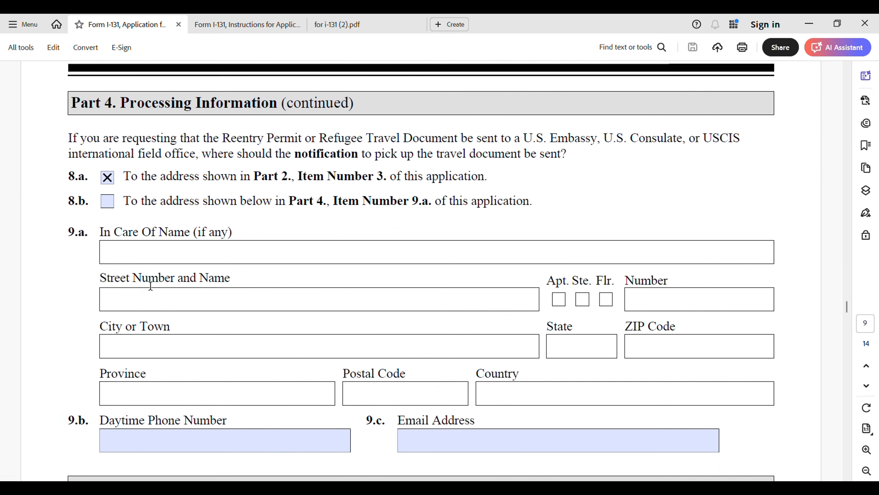
pyautogui.scroll(-1, 166, 300)
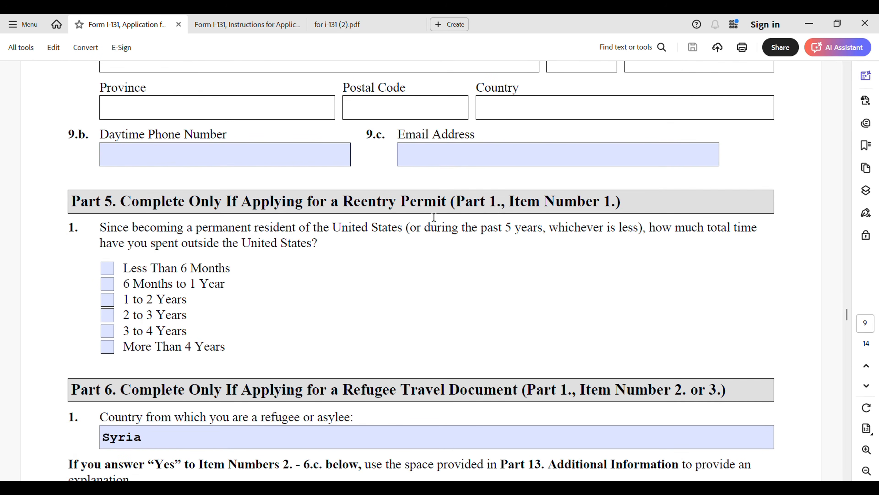
# Step: Review Part 6 answers (item 2 Yes, 3.a–3.c No) and continue past the page 9 footer to page 10
pyautogui.scroll(-4, 392, 214)
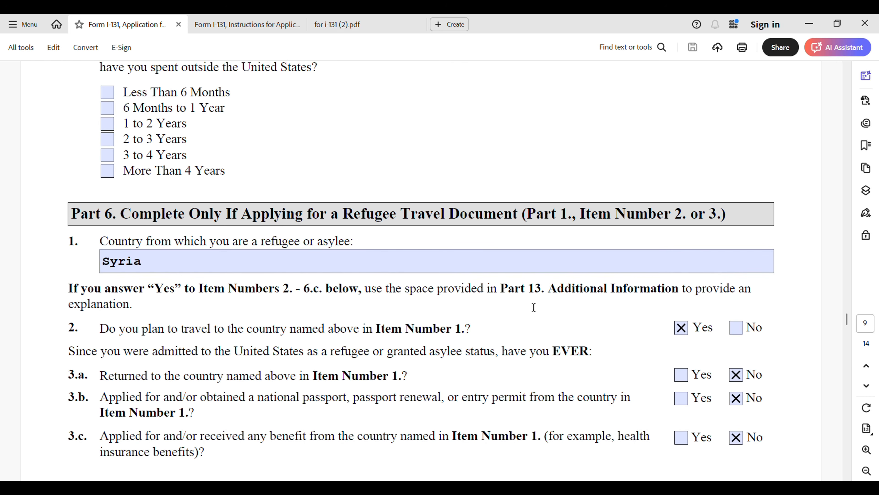
pyautogui.scroll(-1, 533, 294)
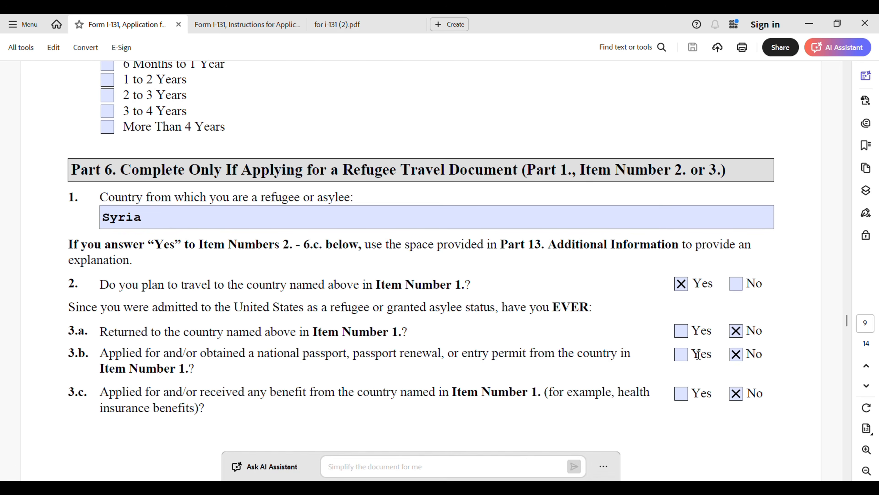
pyautogui.scroll(-4, 423, 393)
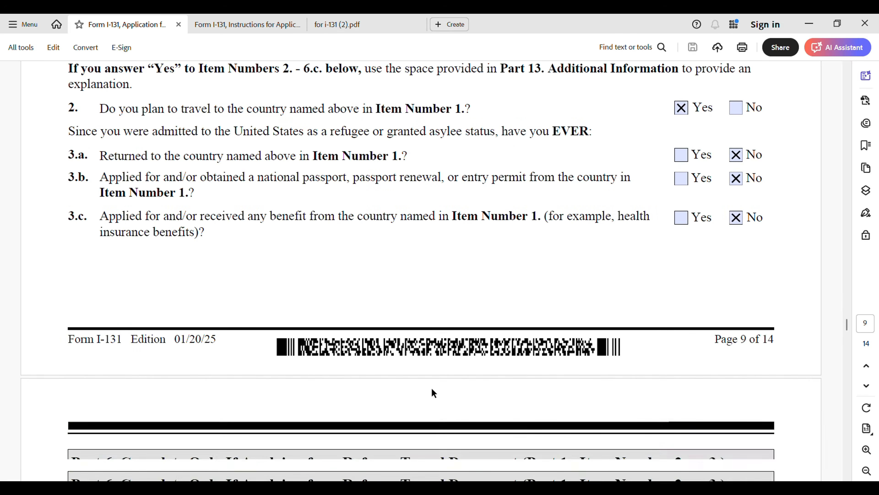
pyautogui.scroll(-6, 434, 393)
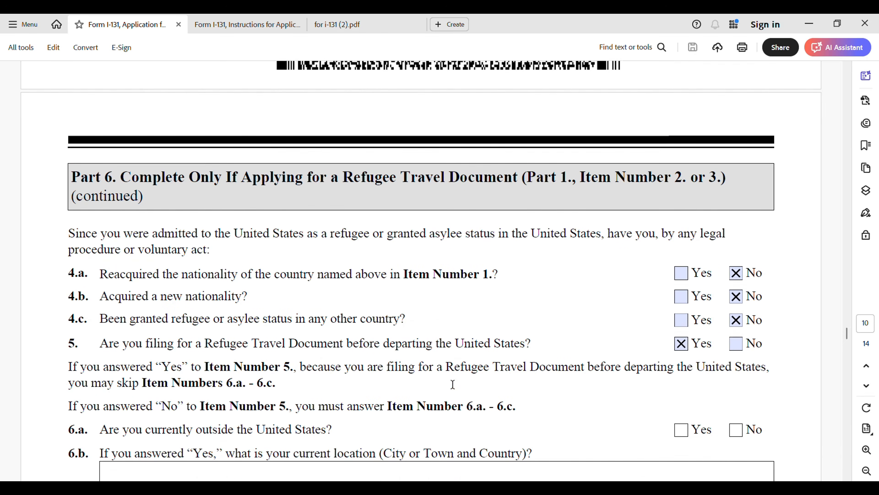
pyautogui.scroll(-1, 437, 395)
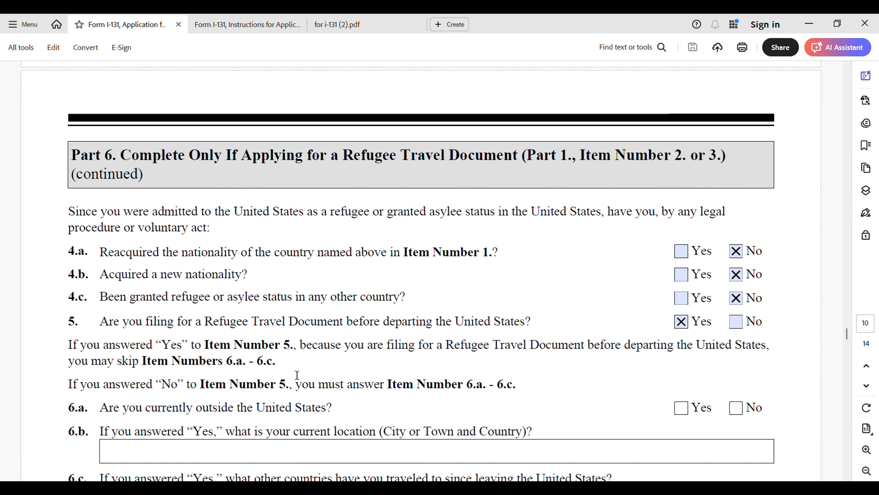
# Step: Move past blank Parts 7–9 to the Part 10 phone numbers on page 11
pyautogui.scroll(-3, 238, 402)
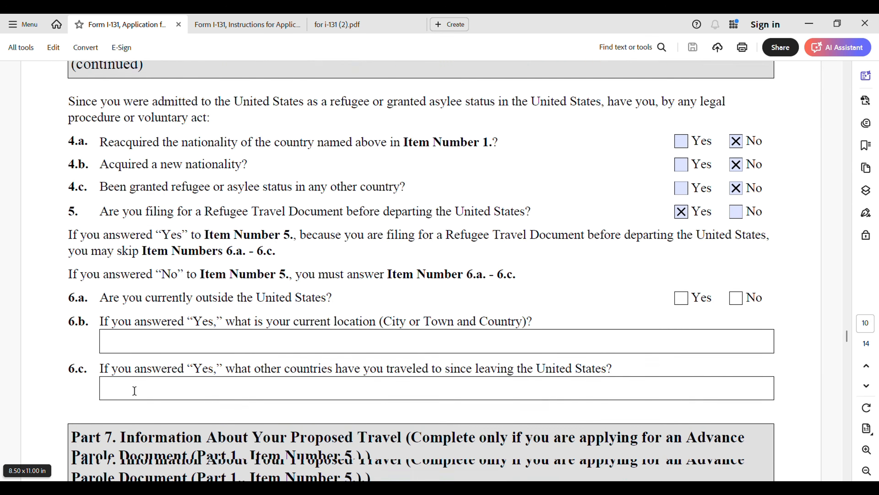
pyautogui.scroll(-5, 134, 390)
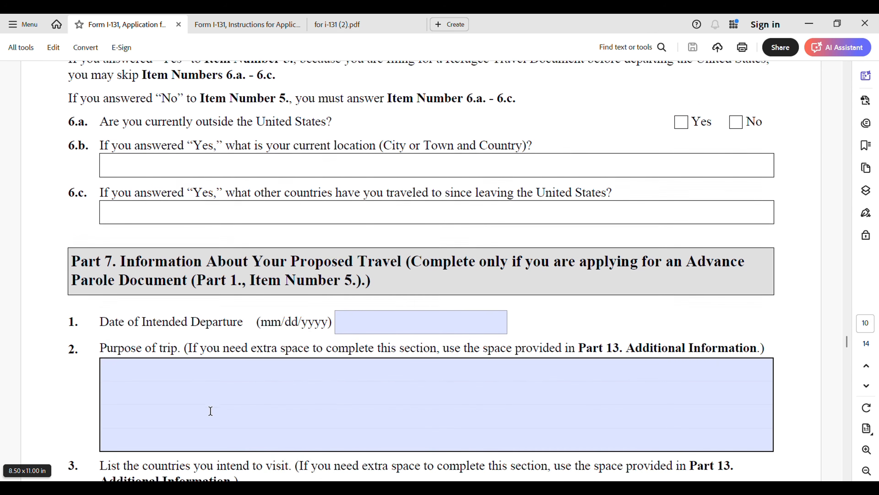
pyautogui.scroll(-1, 210, 411)
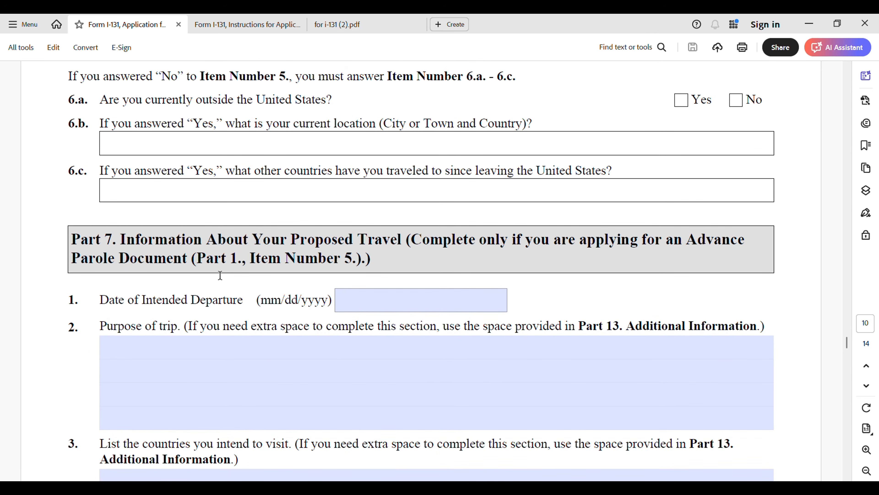
pyautogui.scroll(-8, 283, 346)
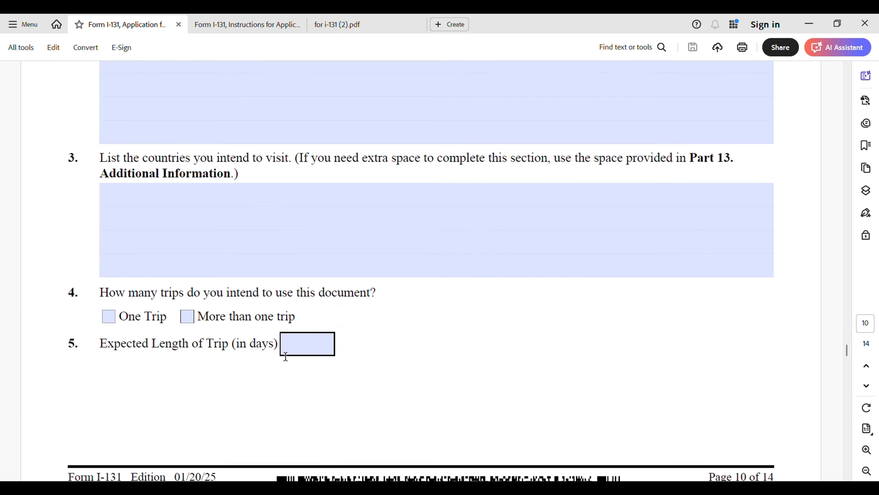
pyautogui.scroll(-8, 286, 356)
pyautogui.scroll(-2, 311, 346)
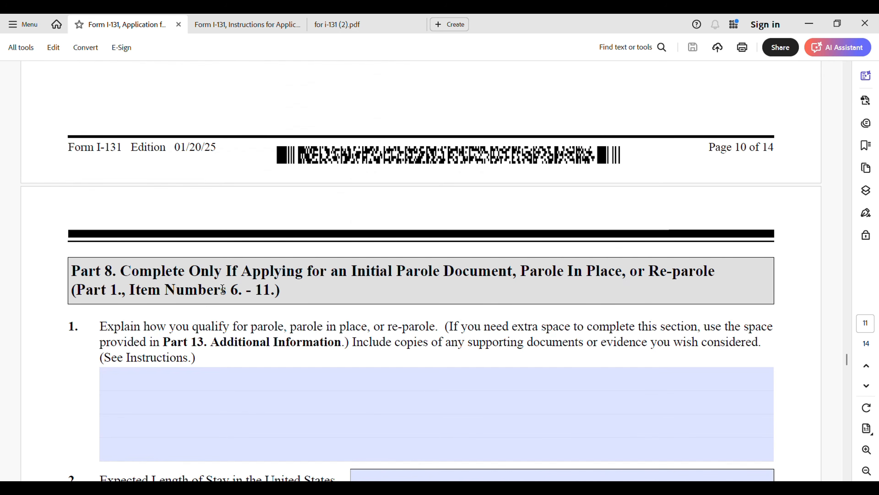
pyautogui.scroll(-11, 294, 392)
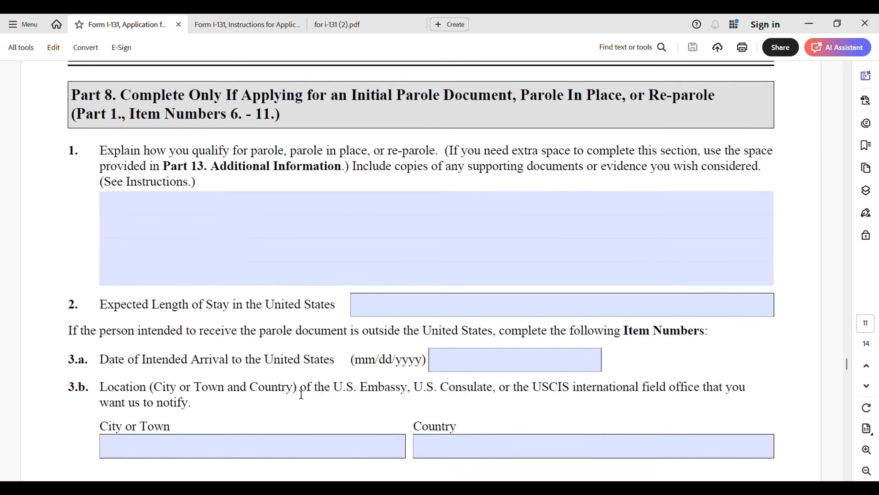
pyautogui.scroll(-3, 324, 387)
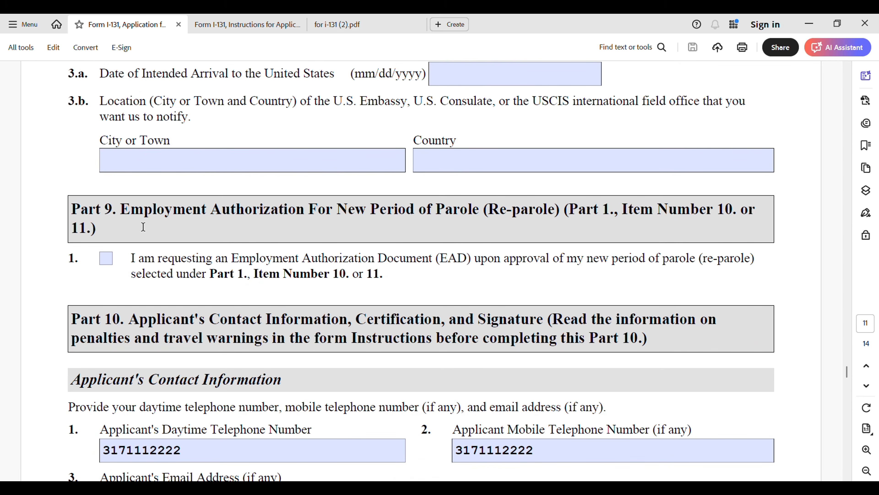
# Step: Move past the Part 10 email field to the Applicant's Certification and Signature section
pyautogui.scroll(-3, 128, 227)
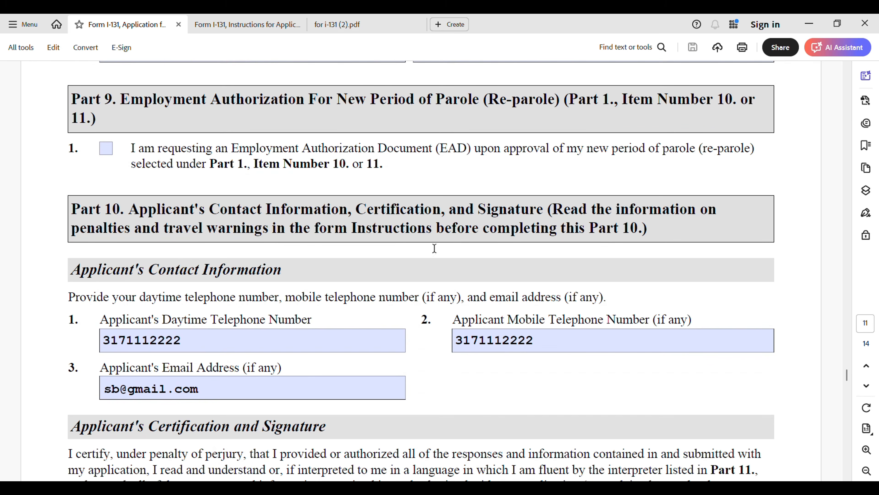
pyautogui.scroll(-1, 233, 313)
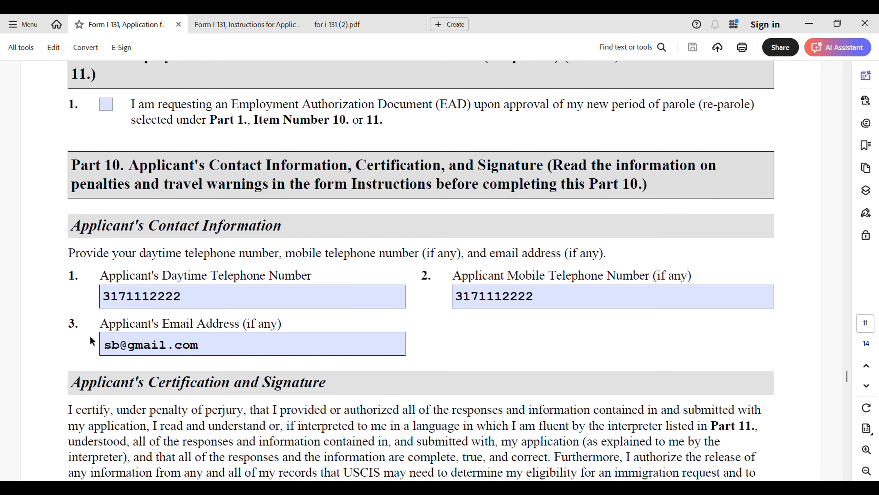
pyautogui.scroll(-1, 171, 363)
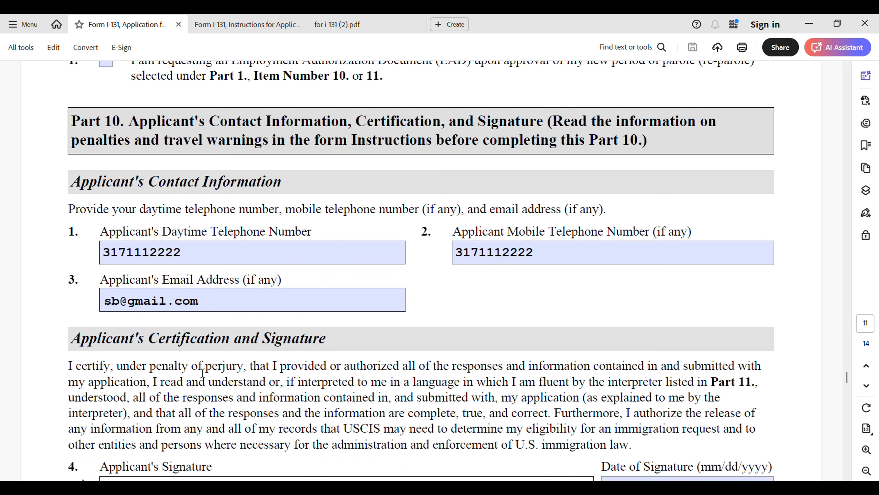
# Step: Check the signature dated 03/30/2025, then continue to Part 11 Interpreter's Contact Information on page 12
pyautogui.scroll(-1, 355, 328)
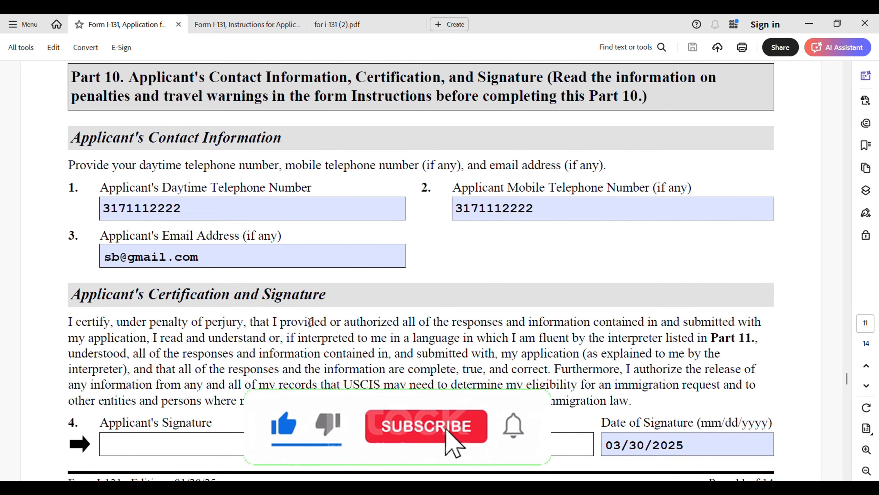
pyautogui.scroll(-2, 125, 376)
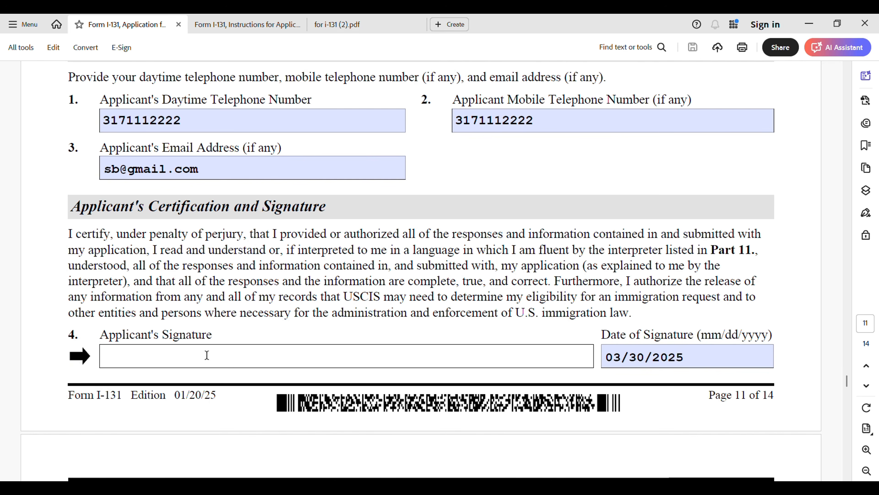
pyautogui.scroll(-10, 312, 378)
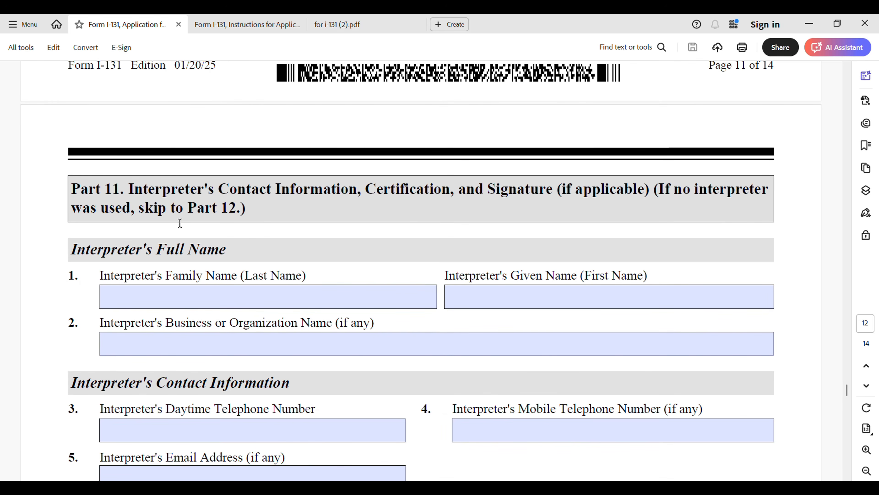
# Step: Go to Part 12 on page 13 and select the Preparer's Family Name field
pyautogui.scroll(-1, 213, 240)
pyautogui.scroll(-9, 213, 240)
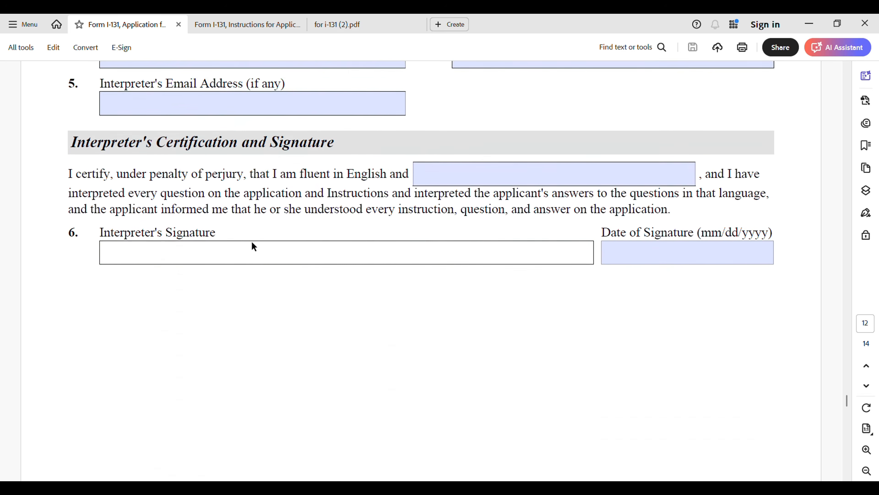
pyautogui.scroll(-13, 255, 242)
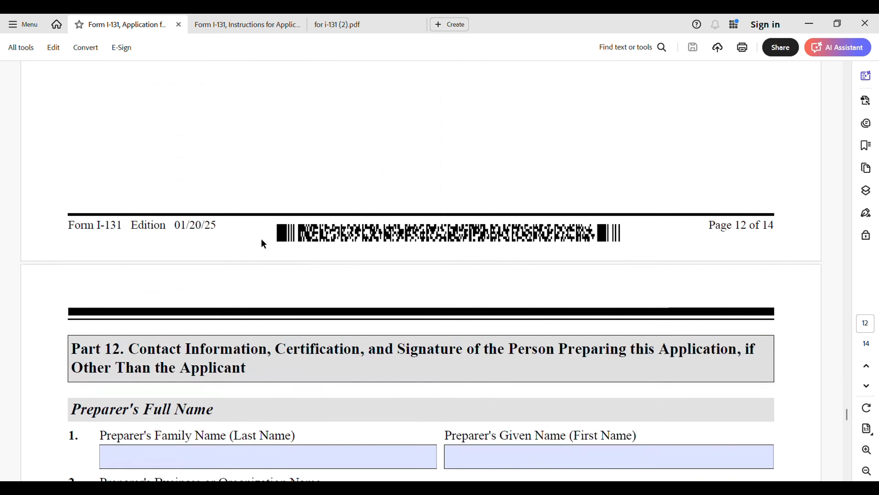
pyautogui.scroll(-1, 264, 240)
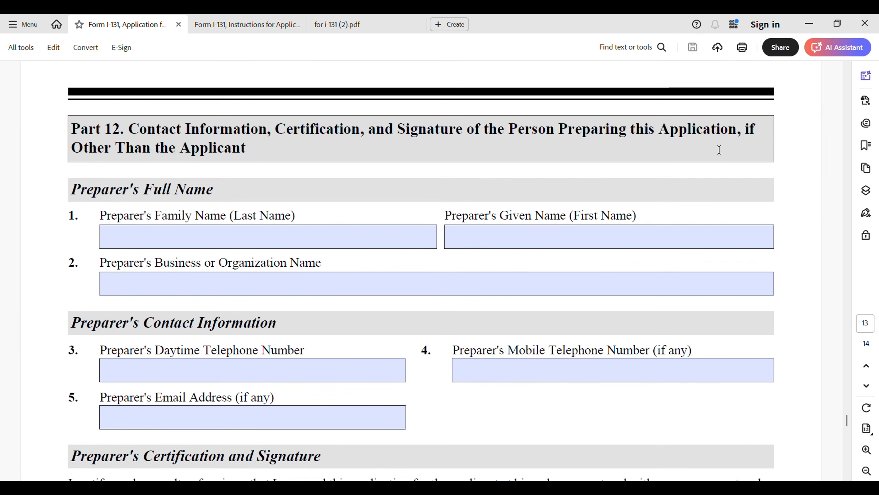
pyautogui.click(320, 237)
# Step: Enter the preparer's family name and given name in Part 12
pyautogui.click(153, 237)
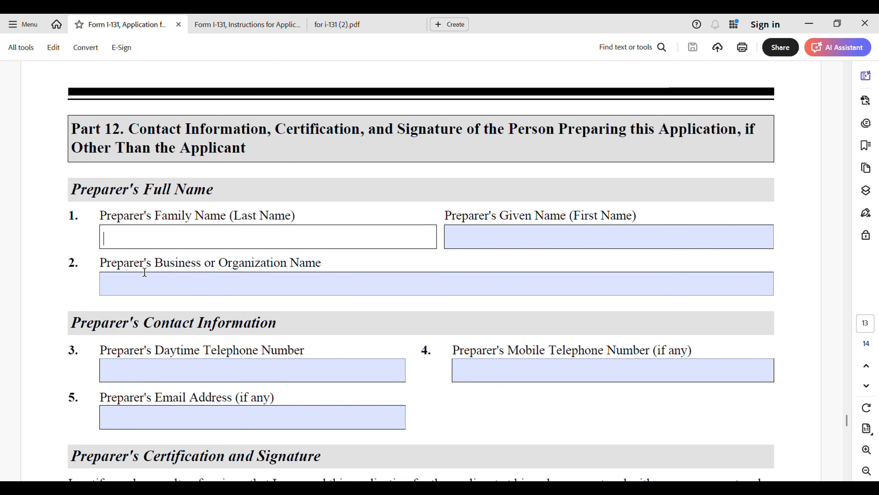
pyautogui.click(505, 239)
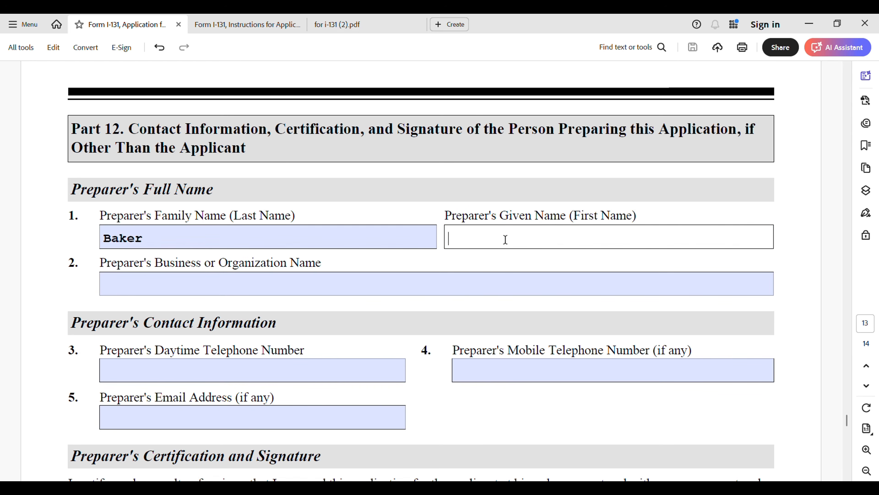
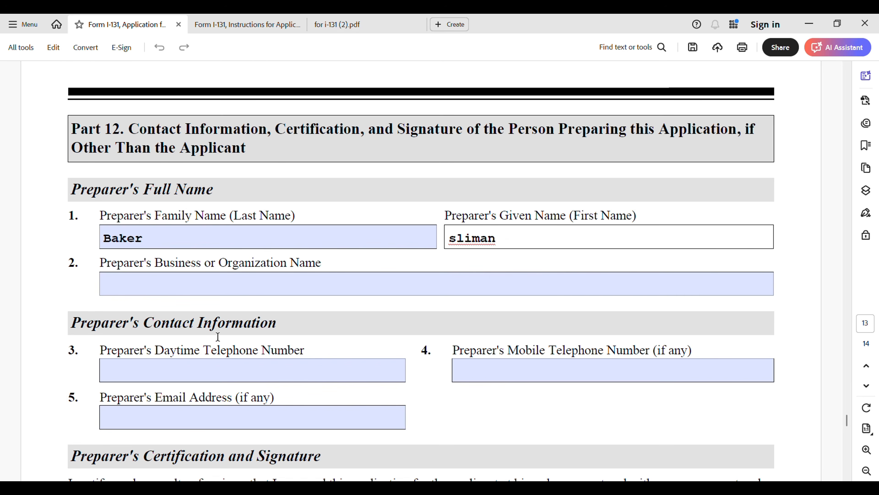
# Step: Fill in the preparer's daytime and mobile phone numbers
pyautogui.scroll(-2, 132, 346)
pyautogui.scroll(-2, 132, 345)
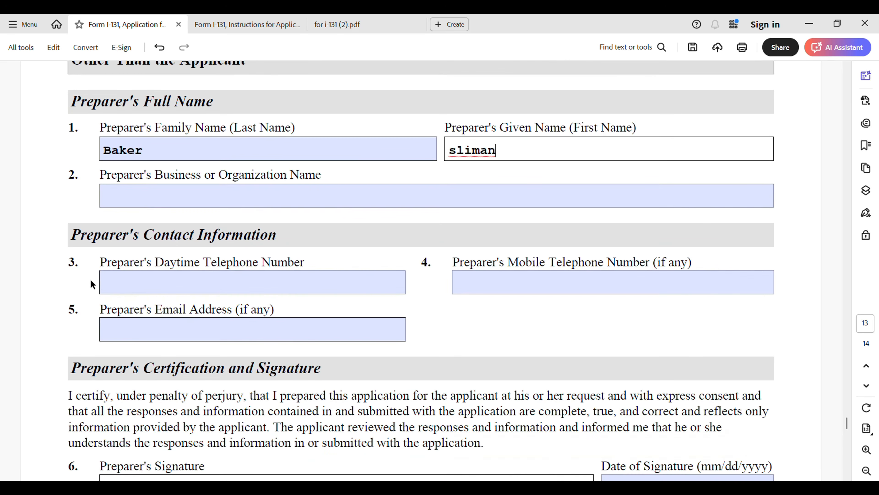
pyautogui.click(194, 291)
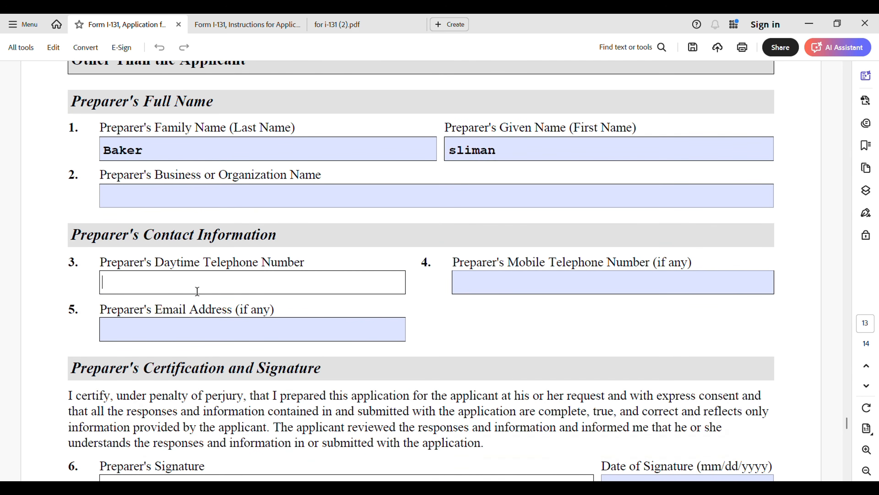
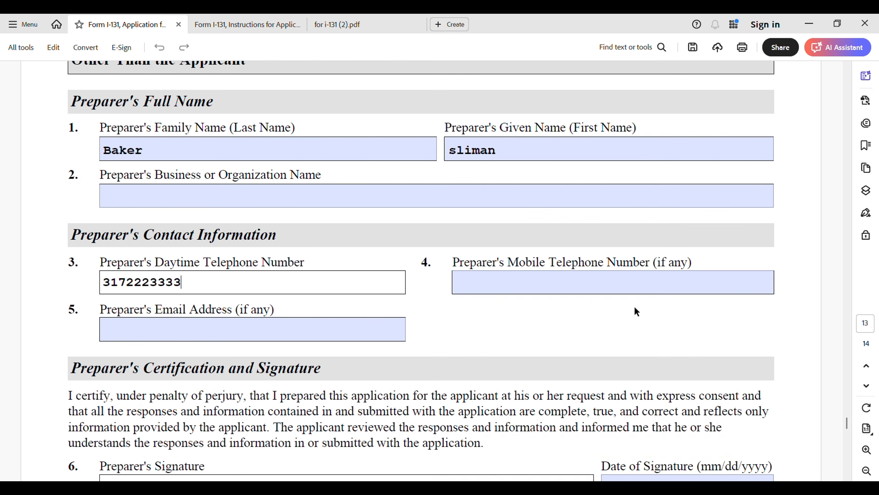
pyautogui.click(524, 293)
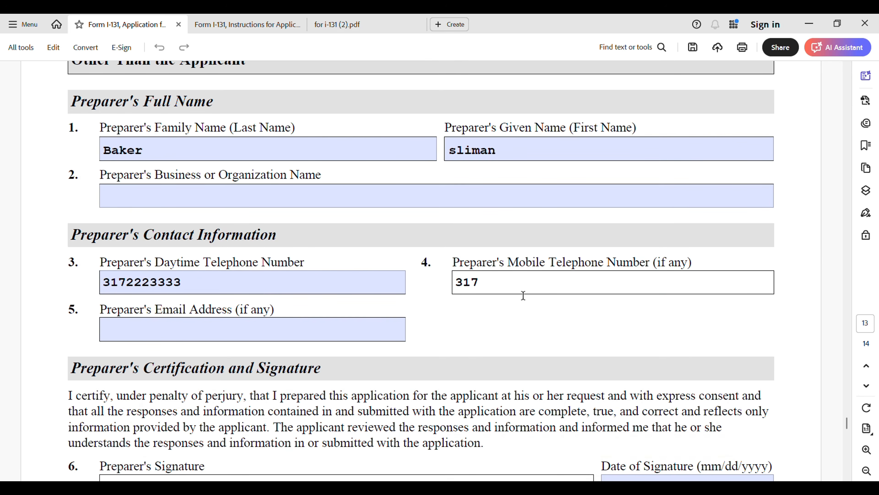
# Step: Enter the preparer's e-mail address and commit the field
pyautogui.click(217, 326)
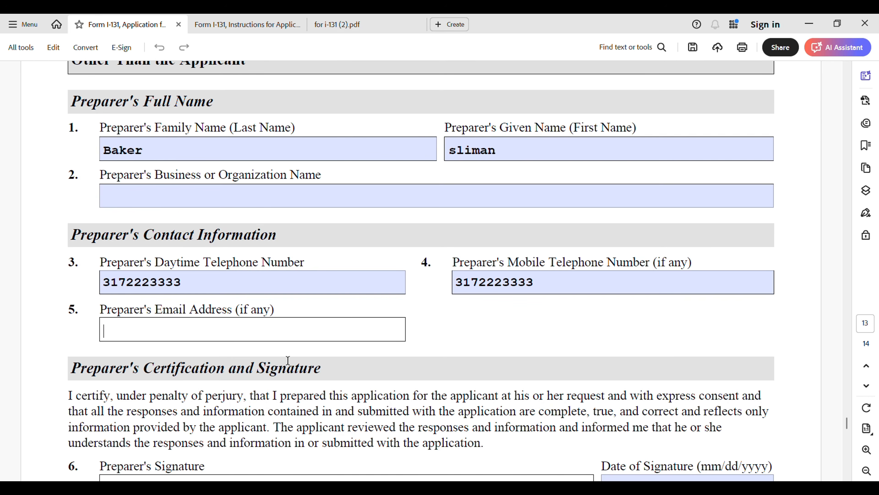
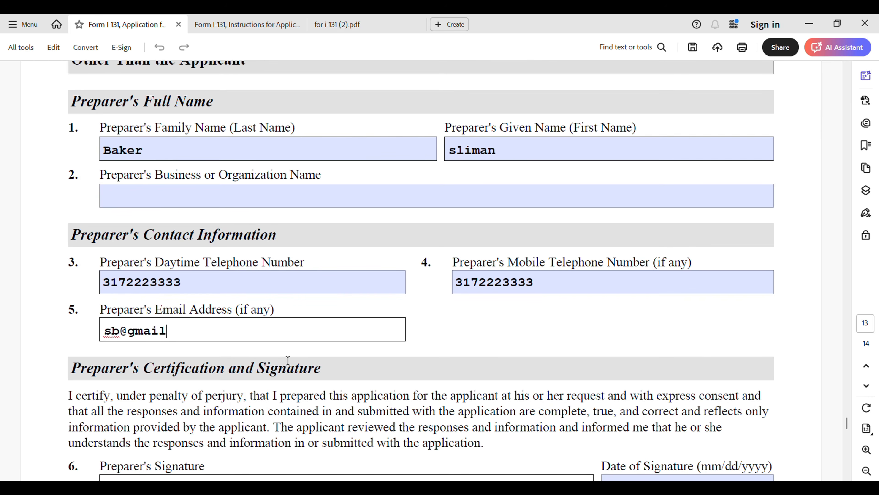
pyautogui.scroll(-2, 303, 323)
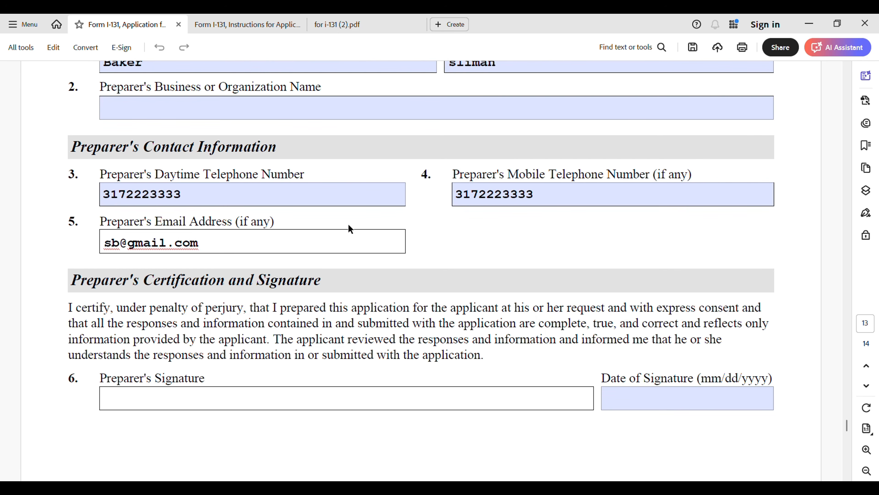
pyautogui.click(628, 412)
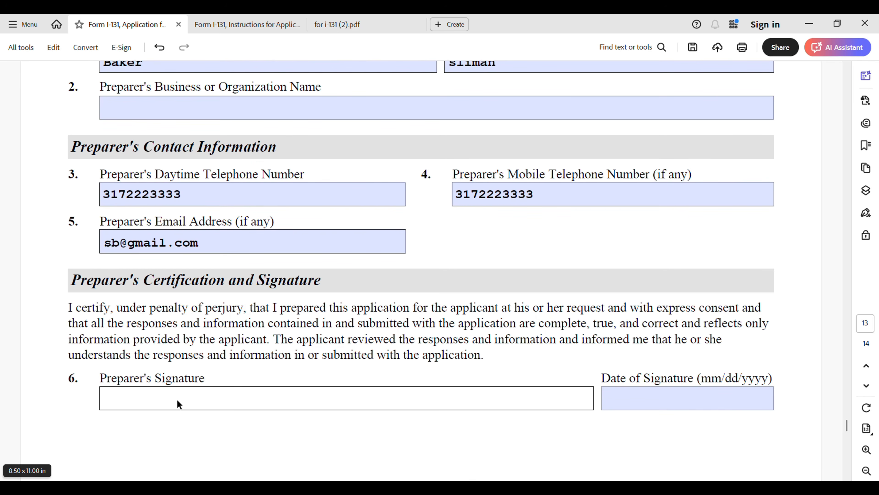
# Step: Enter 03/30/2025 in the preparer's Date of Signature field
pyautogui.click(660, 406)
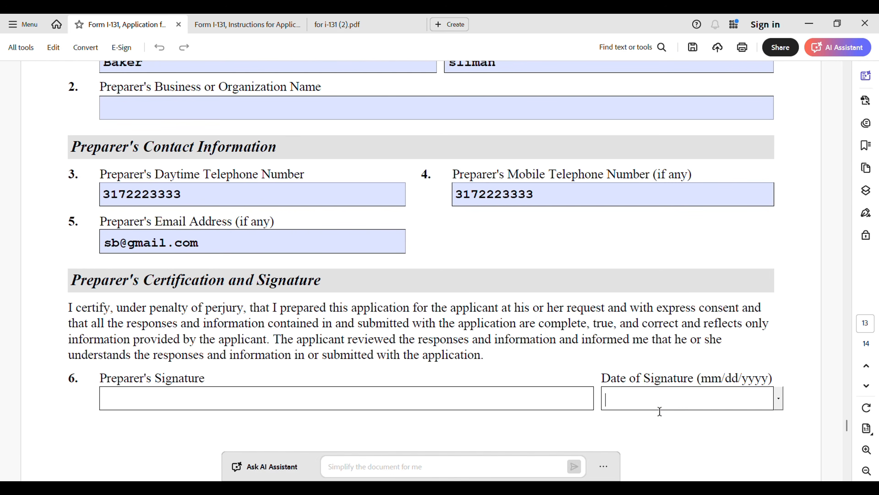
pyautogui.write('03/')
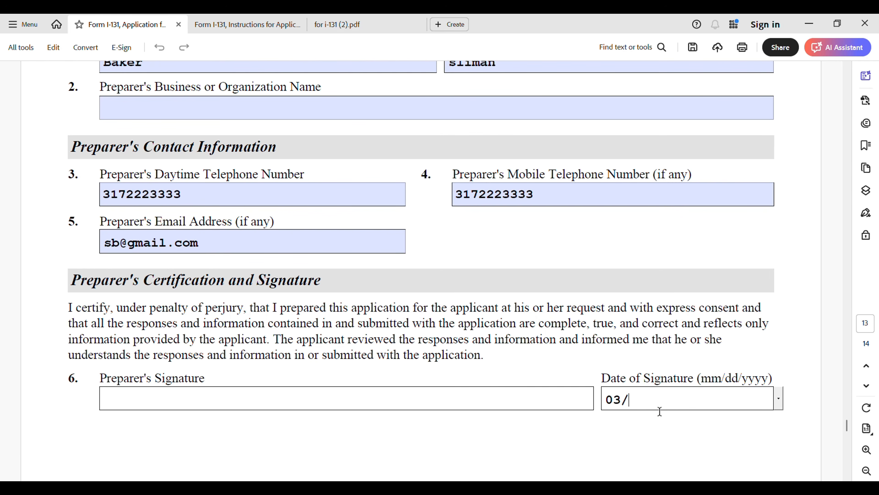
pyautogui.write('30/2025')
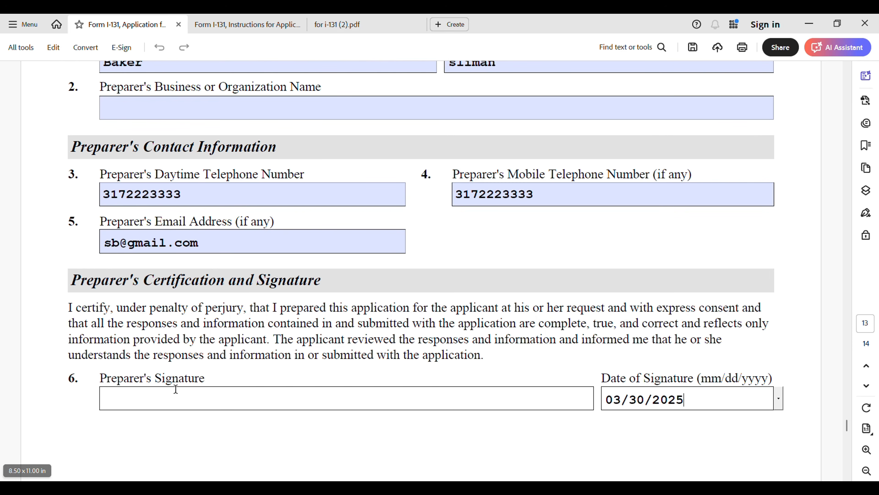
# Step: Continue past the page 13 footer to Part 13 Additional Information on page 14
pyautogui.scroll(-2, 493, 362)
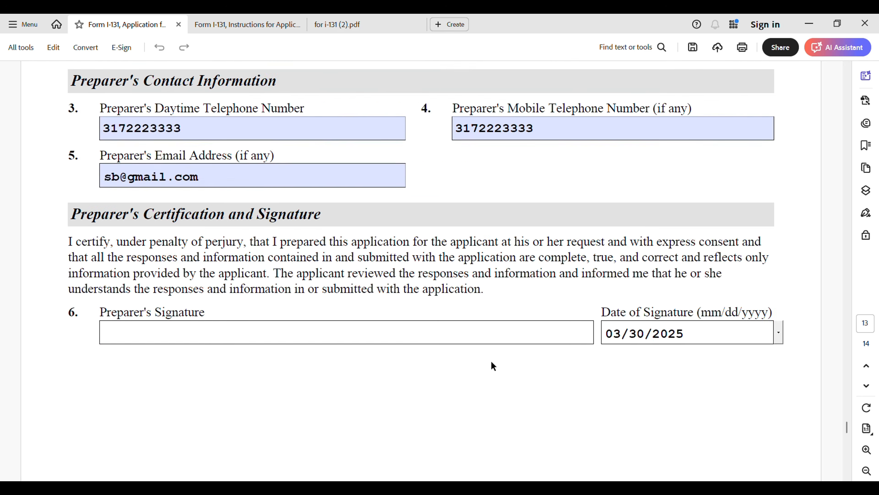
pyautogui.scroll(-7, 495, 365)
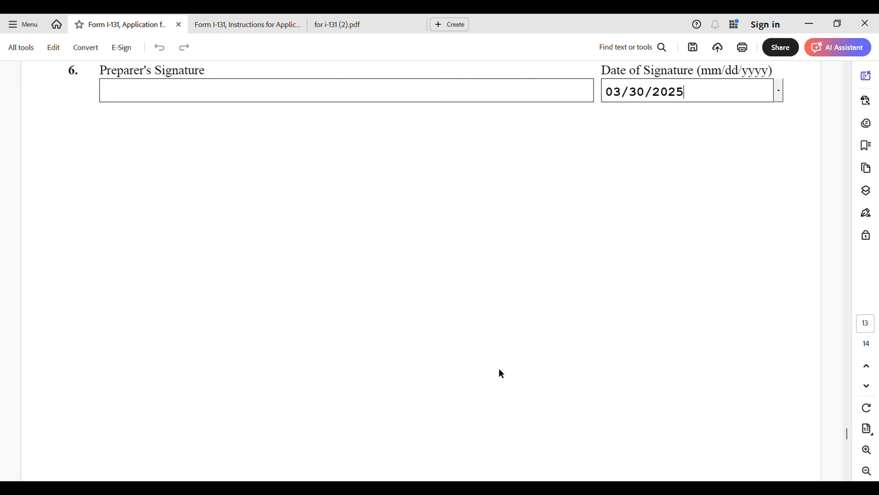
pyautogui.scroll(-15, 499, 369)
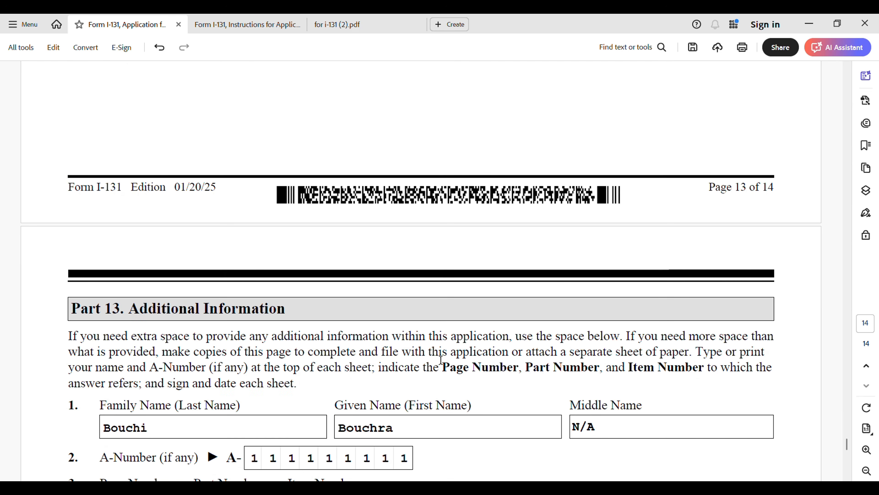
pyautogui.scroll(-3, 446, 357)
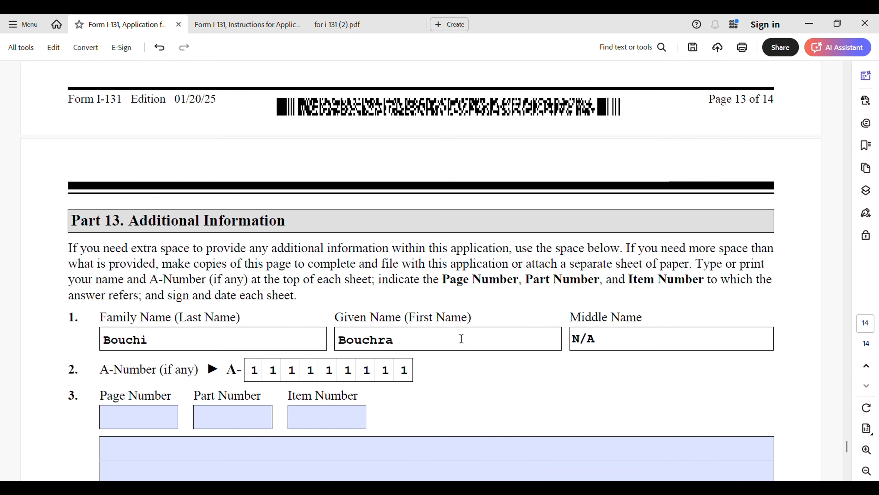
# Step: In 'for i-131 (2).pdf', bring up the Filing Fee table: $0 refugee, $135 or $165 asylee
pyautogui.click(365, 25)
pyautogui.scroll(-10, 466, 335)
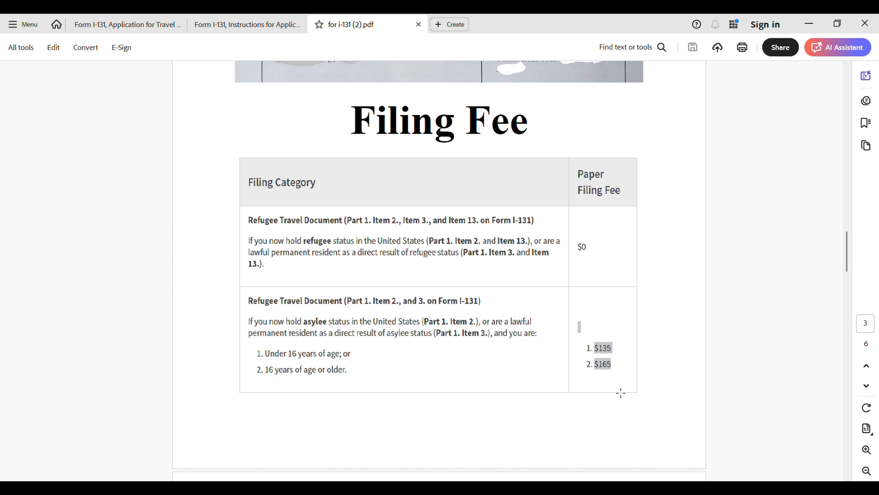
pyautogui.scroll(-4, 524, 391)
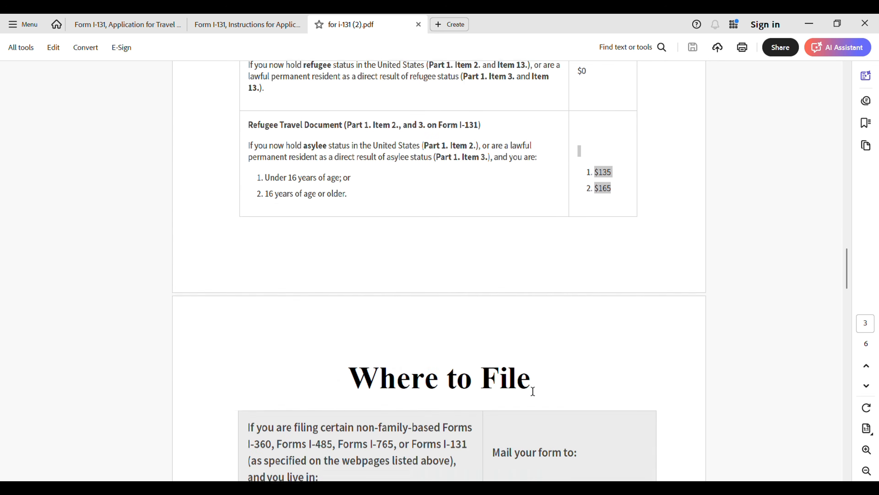
# Step: Show the Required Evidence heading and photo identity requirements on page 23 of the I-131 instructions
pyautogui.click(243, 31)
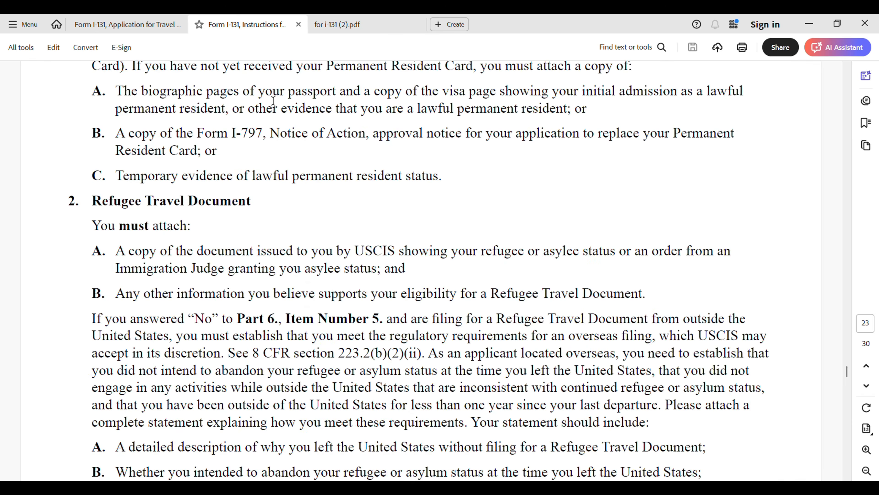
pyautogui.scroll(6, 300, 304)
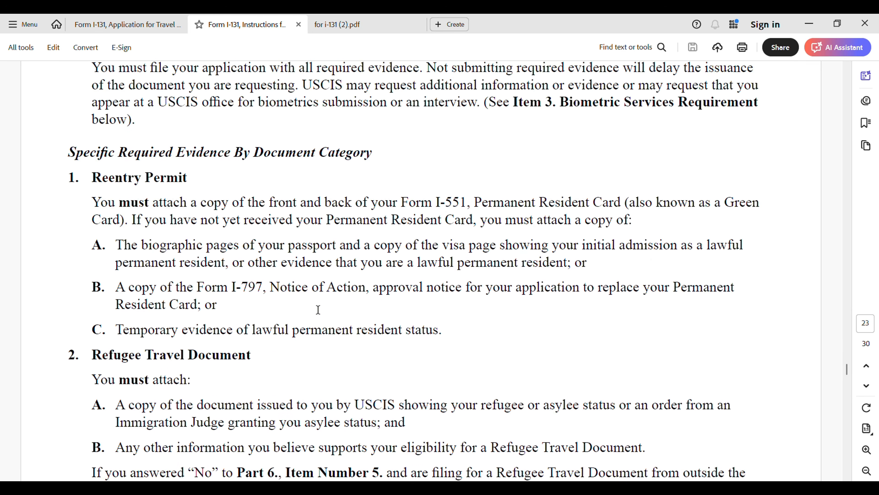
pyautogui.scroll(3, 327, 308)
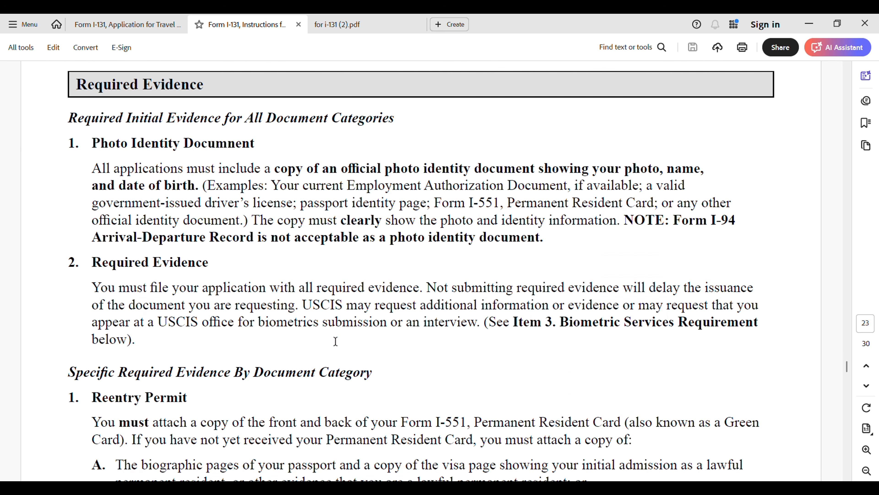
# Step: Read the Refugee Travel Document evidence list through overseas-filing statement items A–F on page 23
pyautogui.scroll(-1, 467, 356)
pyautogui.scroll(-5, 468, 359)
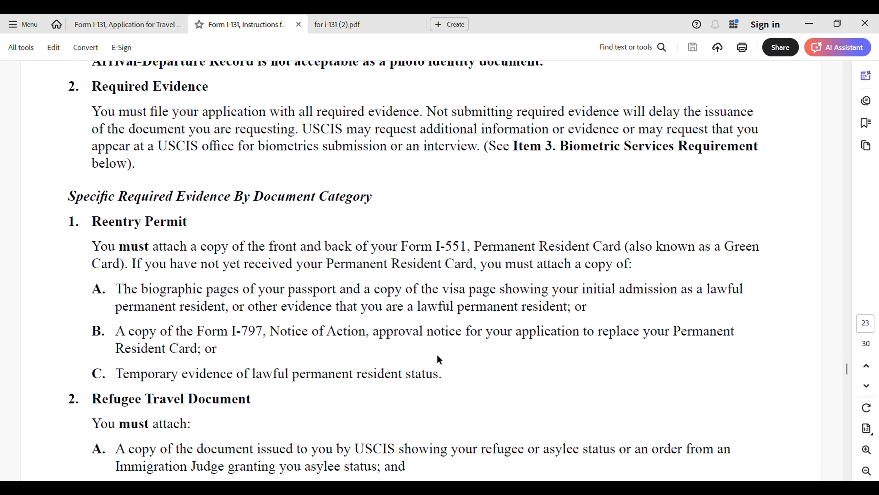
pyautogui.scroll(-1, 232, 335)
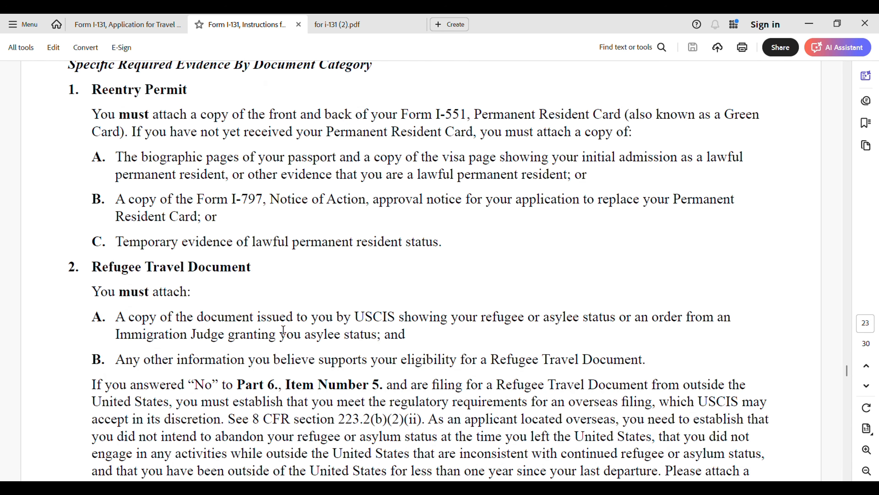
pyautogui.scroll(-3, 409, 339)
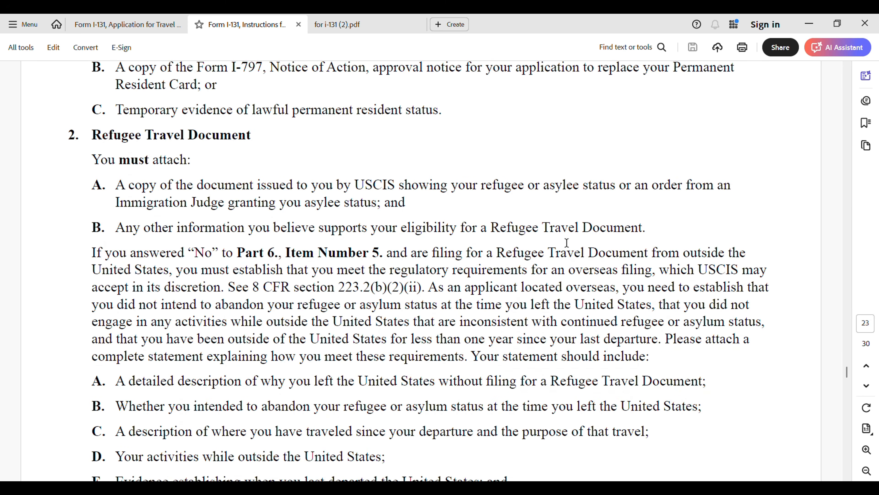
pyautogui.scroll(-1, 187, 266)
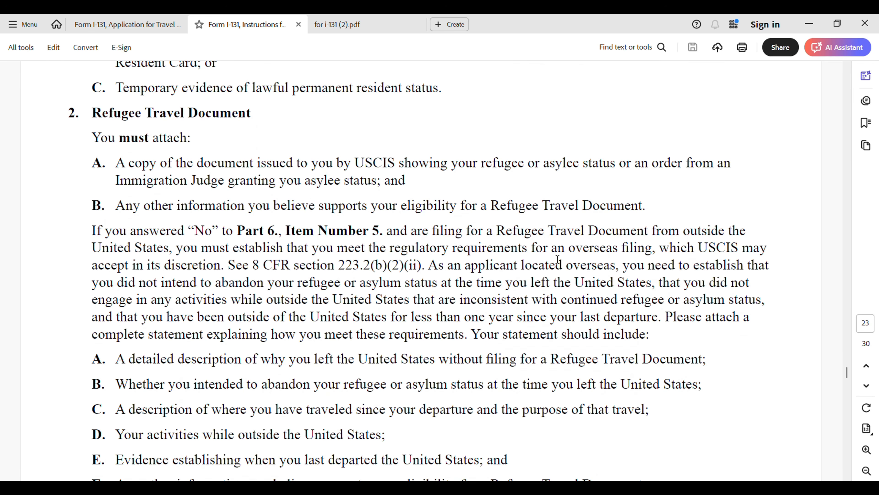
pyautogui.scroll(-1, 264, 345)
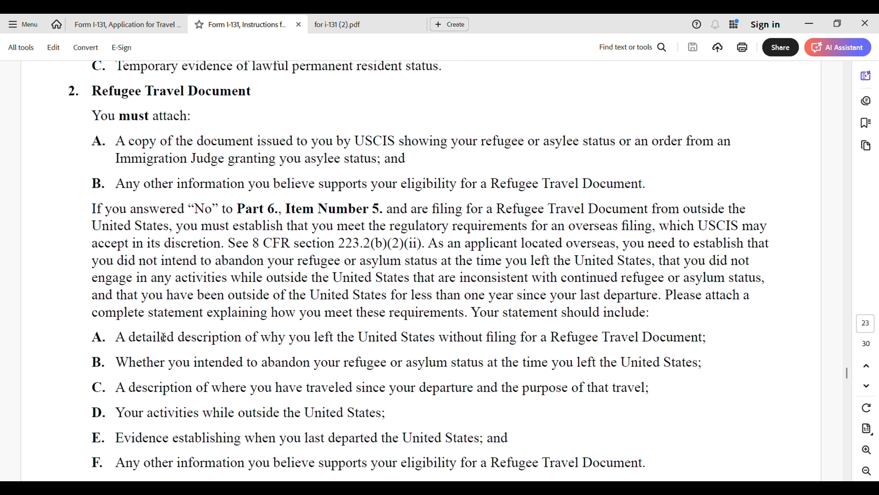
pyautogui.scroll(-6, 391, 356)
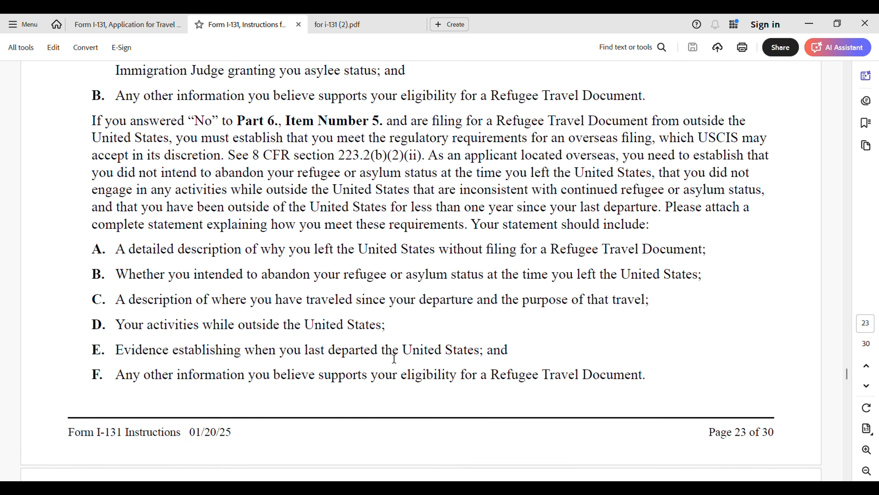
pyautogui.scroll(2, 390, 353)
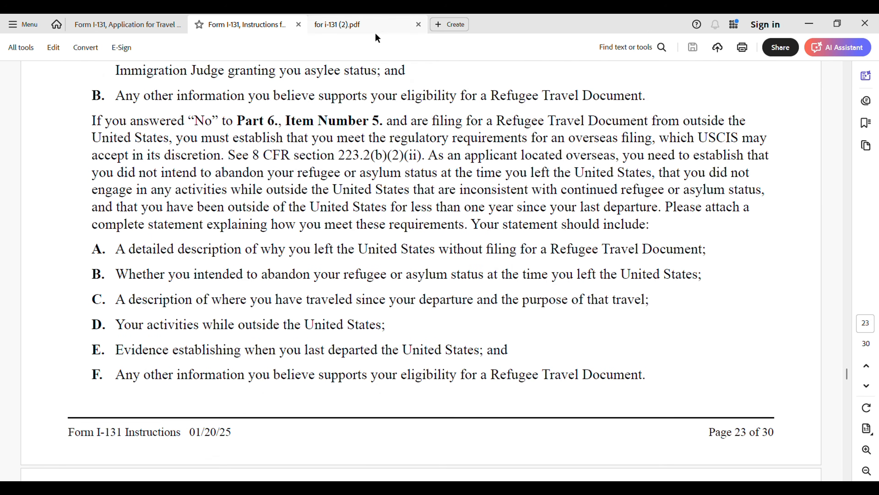
# Step: Back in 'for i-131 (2).pdf', read the Where to File table from Phoenix to Elgin Lockbox states
pyautogui.click(367, 30)
pyautogui.scroll(-9, 588, 415)
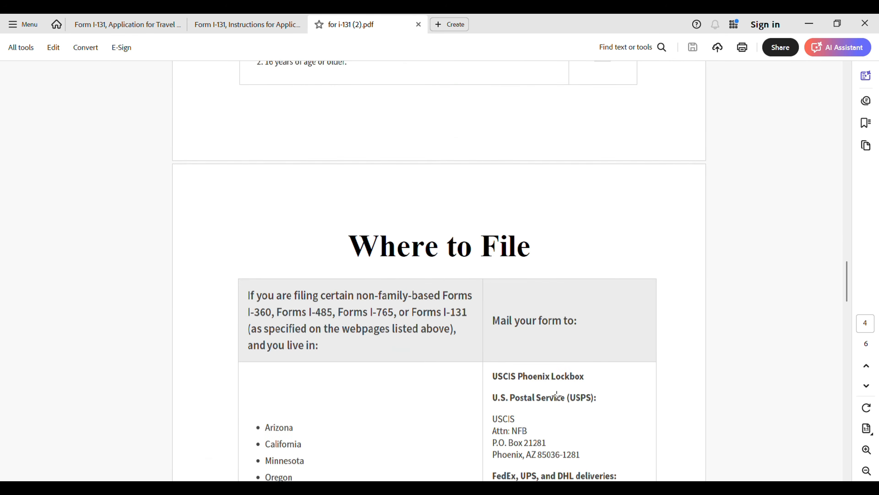
pyautogui.scroll(-1, 609, 286)
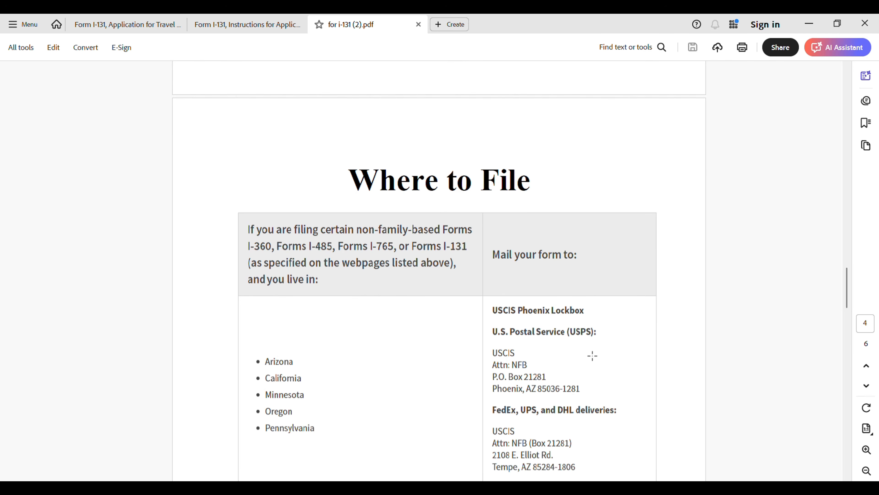
pyautogui.scroll(-2, 579, 365)
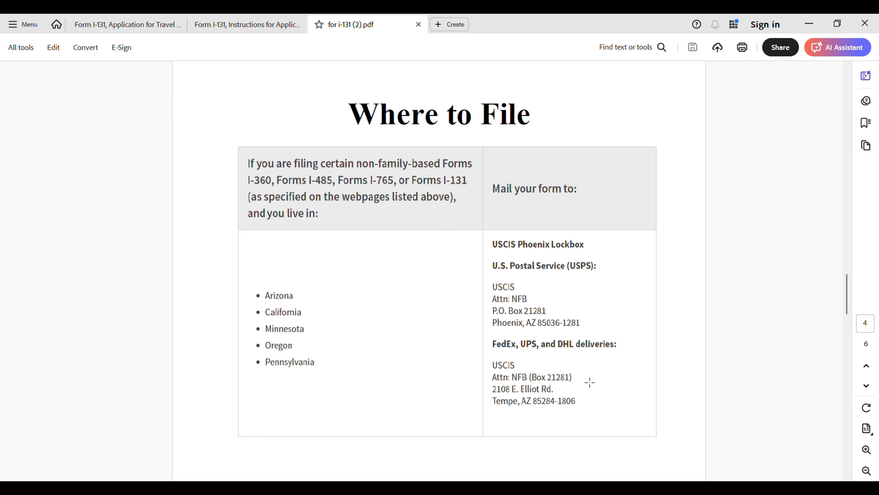
pyautogui.scroll(-14, 401, 392)
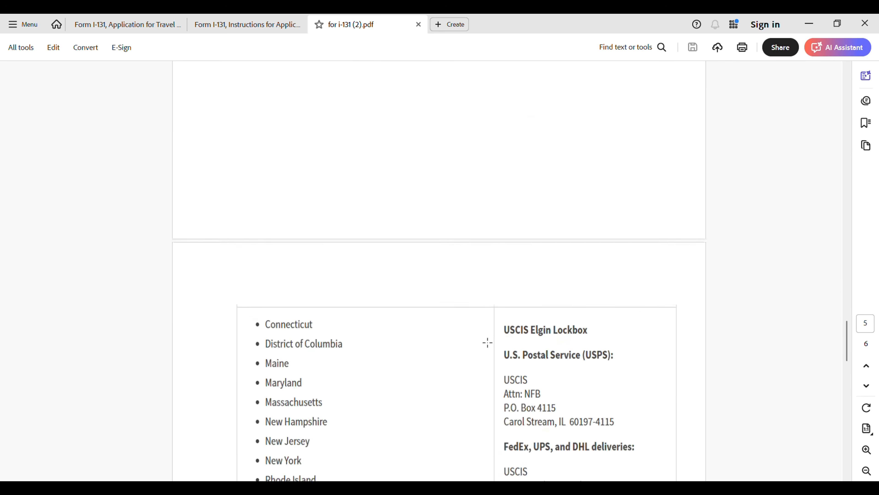
pyautogui.scroll(-3, 488, 343)
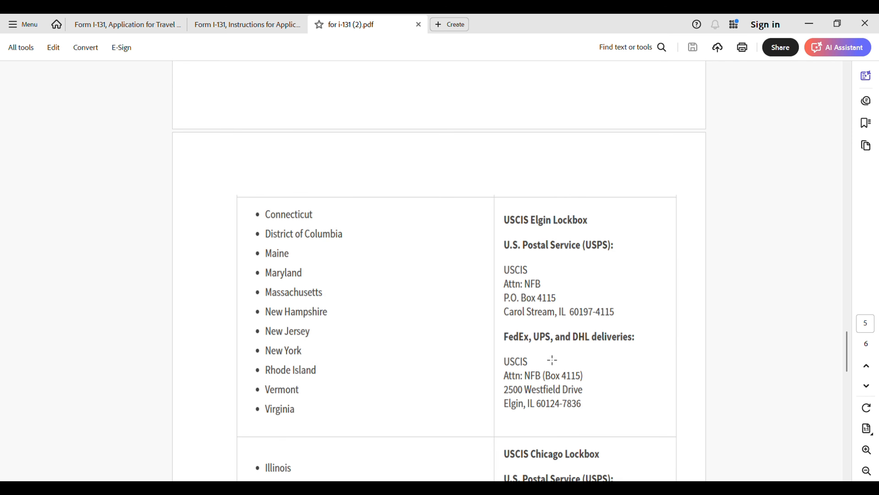
# Step: Read past the Chicago Lockbox to page 6's Dallas Lockbox states through Wyoming
pyautogui.scroll(-5, 512, 362)
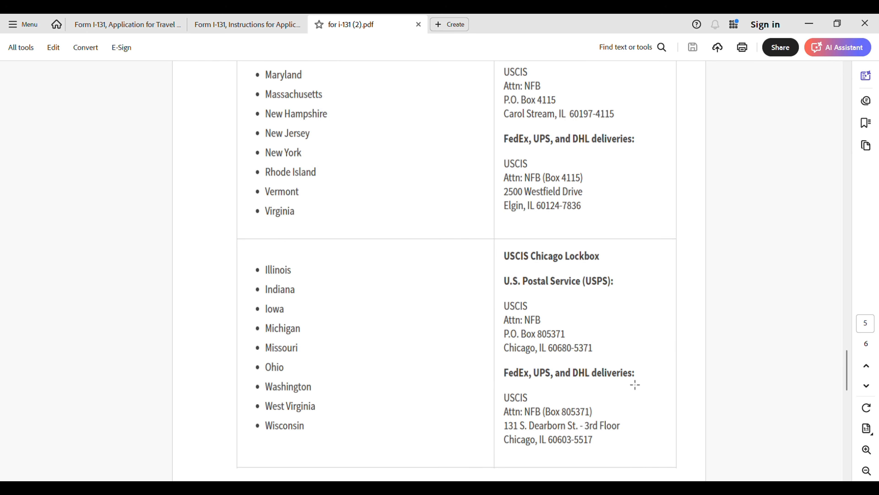
pyautogui.scroll(-10, 587, 362)
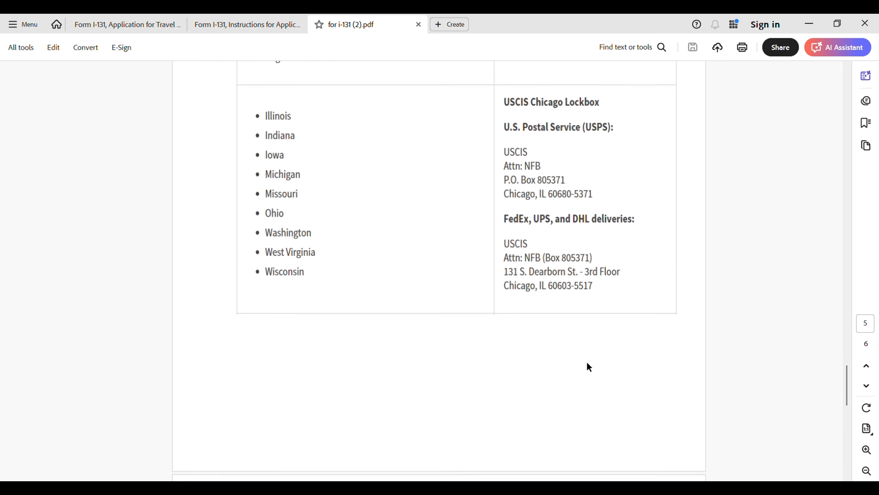
pyautogui.scroll(-8, 610, 365)
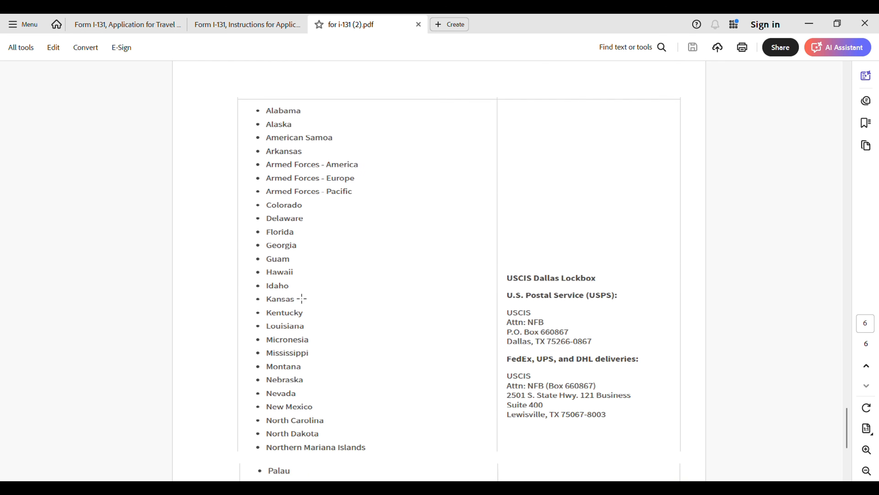
pyautogui.scroll(-3, 364, 387)
pyautogui.scroll(10, 600, 361)
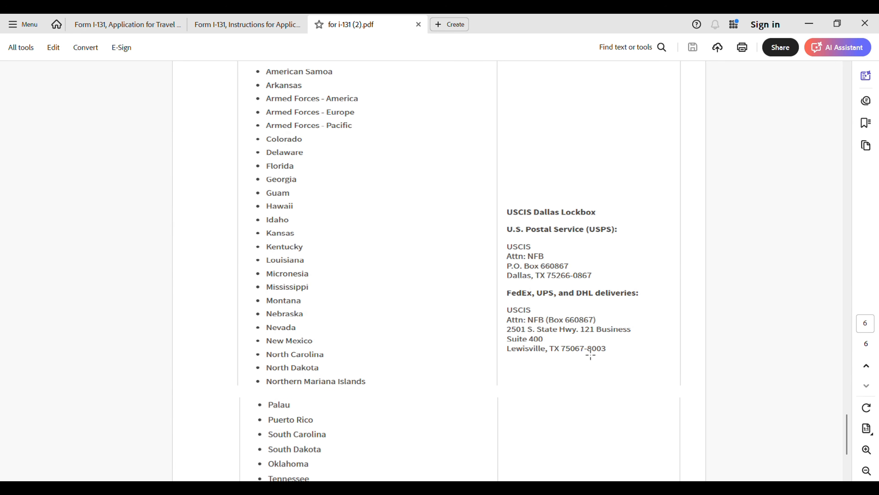
pyautogui.scroll(-2, 555, 350)
pyautogui.scroll(-5, 560, 351)
pyautogui.scroll(7, 598, 330)
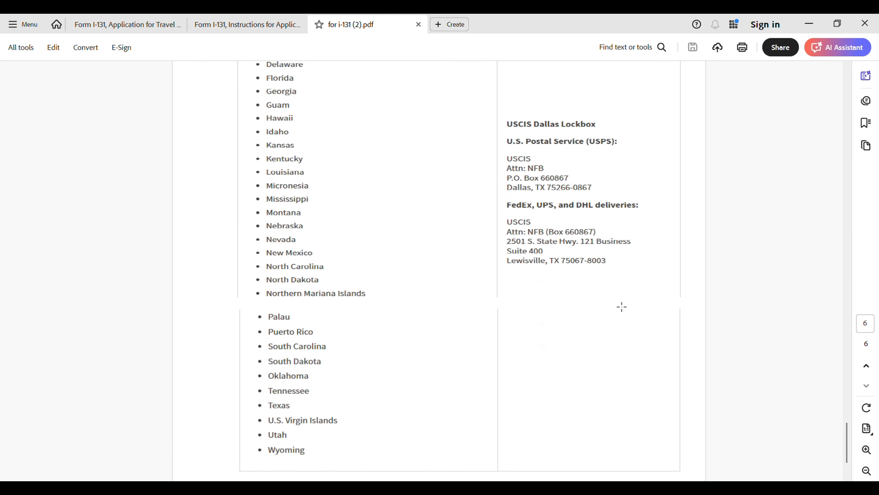